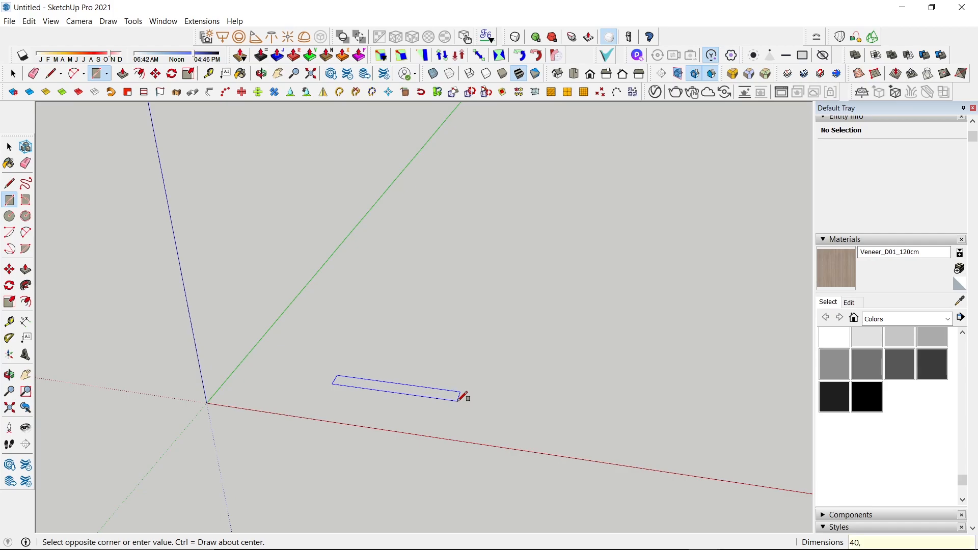
- Draw a long rectangle 40 mm wide flat on the ground near the origin
type("0")
key("Return")
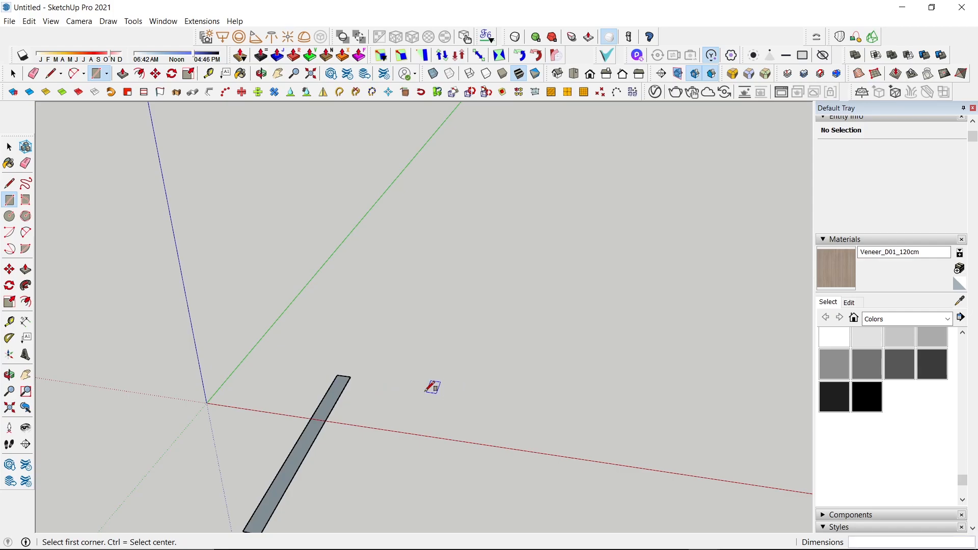
scroll(420, 367, "down", 3)
- Rotate the whole rectangle until its long side runs parallel to the red axis, and move it to the back side of that axis
key("space")
scroll(399, 386, "up", 2)
double_click(348, 422)
key("q")
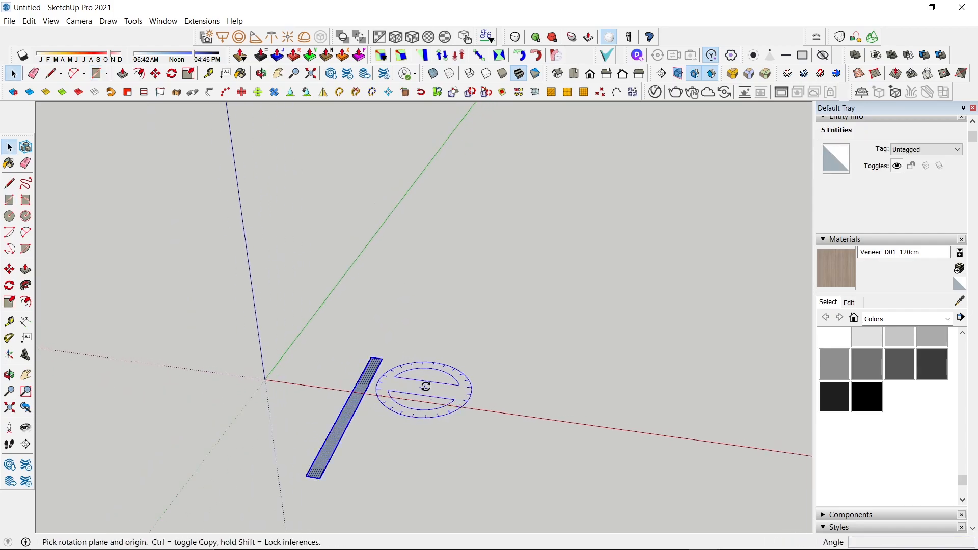
left_click(427, 386)
left_click(489, 392)
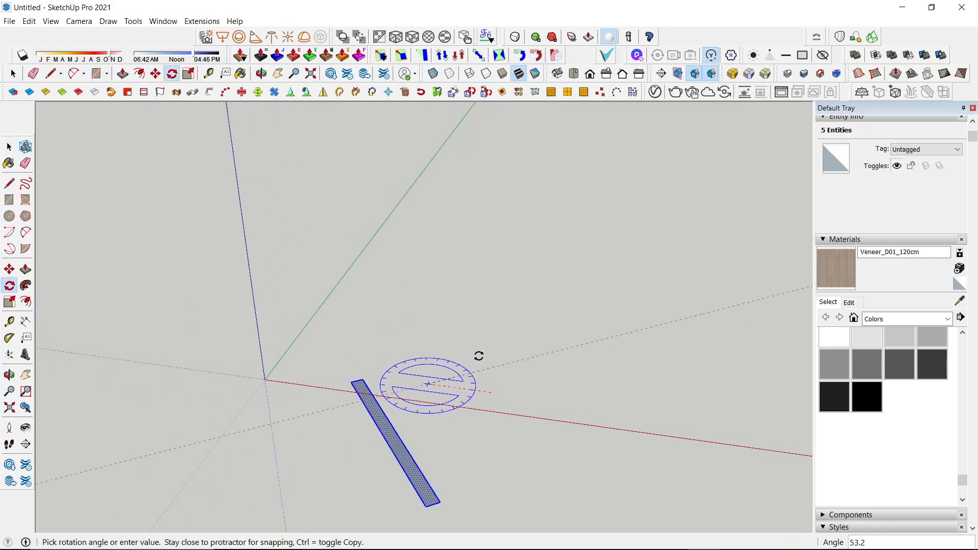
left_click(453, 313)
key("m")
left_click(413, 461)
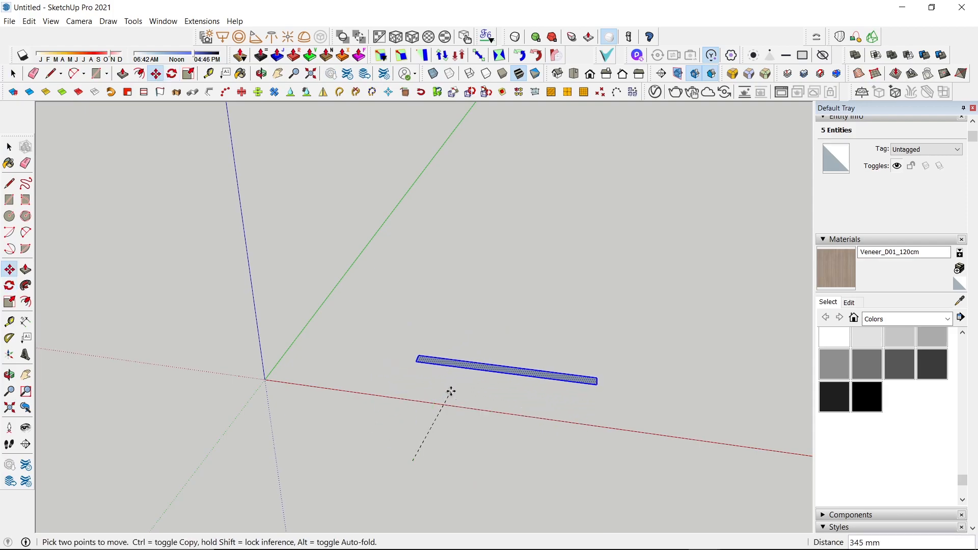
left_click(444, 369)
- Try extruding the rectangle upward by 2400 mm, and undo the extrusion
scroll(518, 343, "up", 1)
key("p")
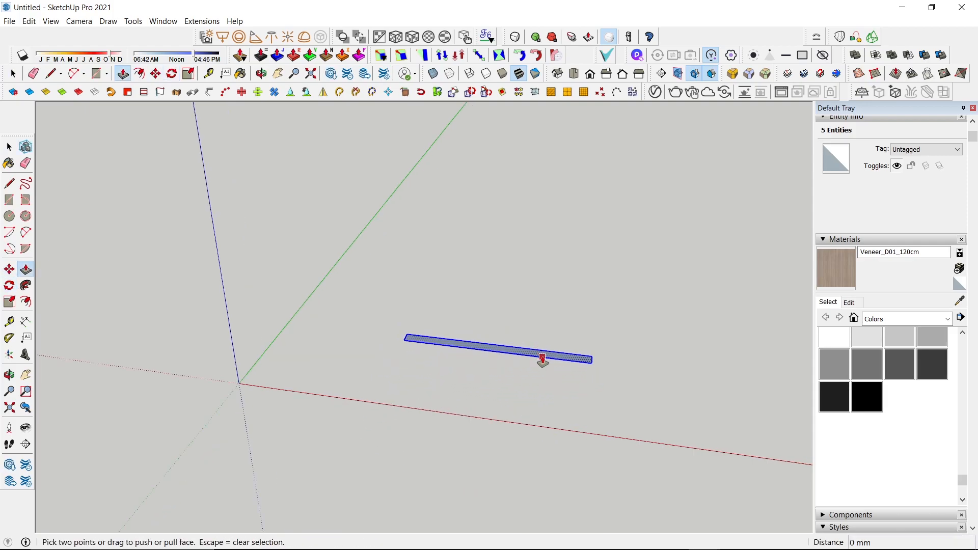
left_click(542, 359)
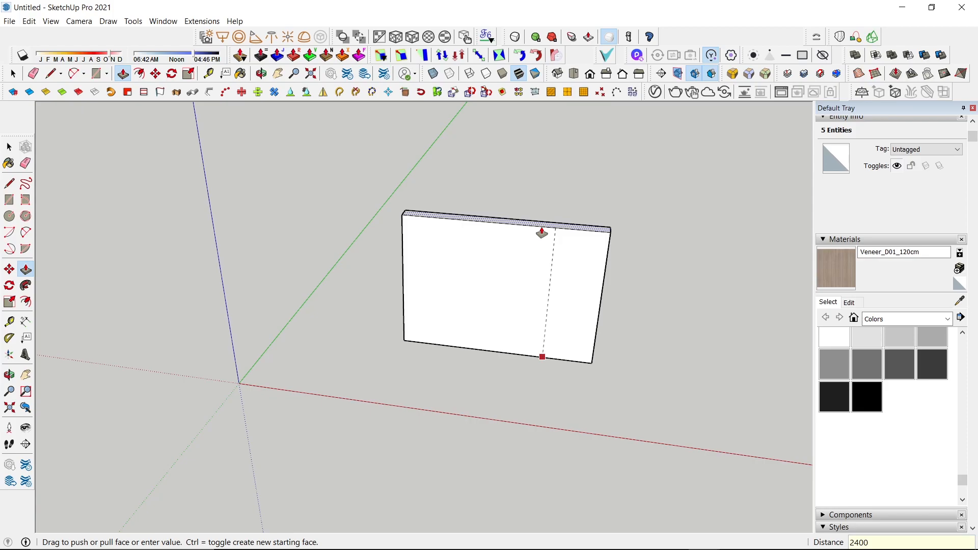
key("Return")
scroll(525, 446, "down", 4)
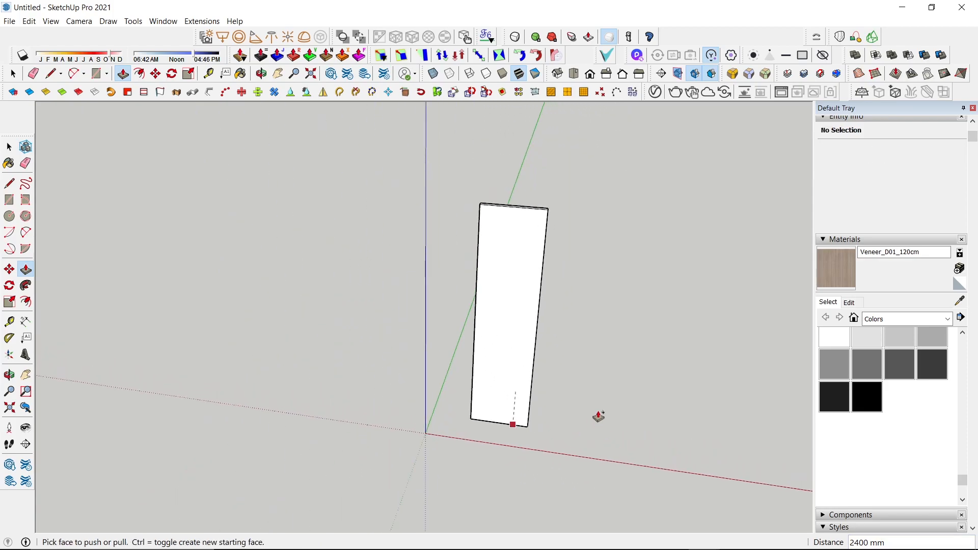
key("ctrl+z")
- Extrude the rectangle upward by 1200 mm into an upright panel
middle_click_drag(478, 434, 538, 420)
left_click(538, 420)
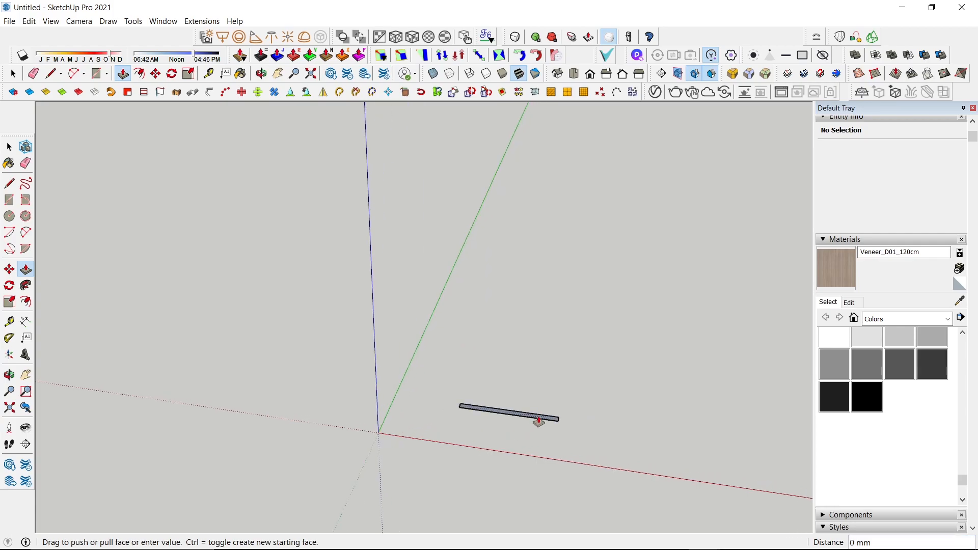
key("Return")
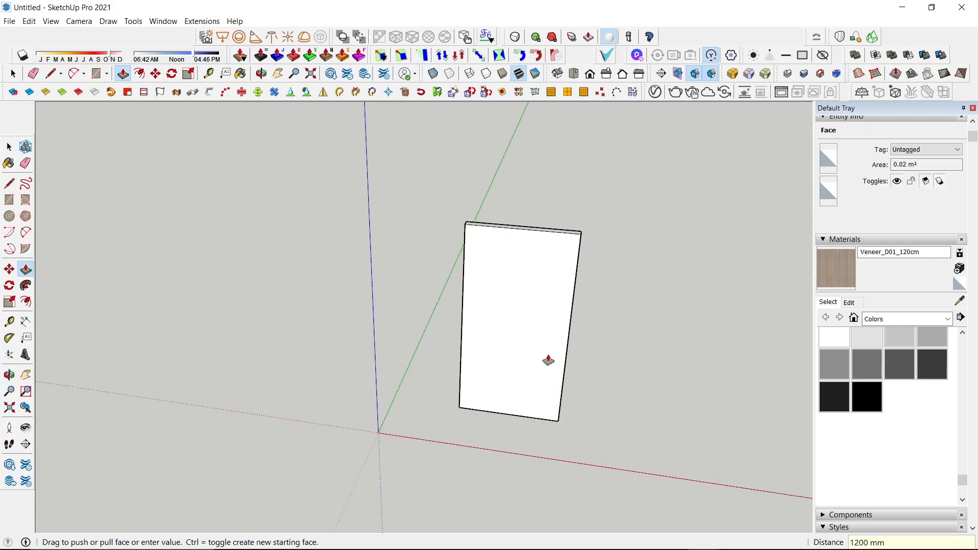
scroll(566, 362, "down", 2)
middle_click_drag(568, 363, 544, 293)
scroll(543, 311, "up", 2)
middle_click_drag(542, 331, 559, 383)
scroll(504, 365, "down", 2)
- Make the entire panel a group and open the group for editing
key("space")
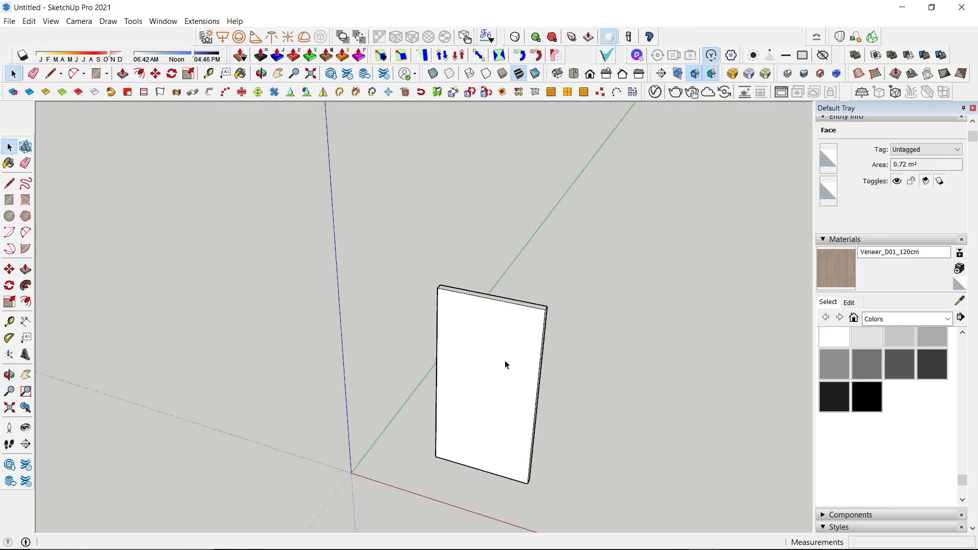
scroll(504, 365, "up", 3)
triple_click(504, 367)
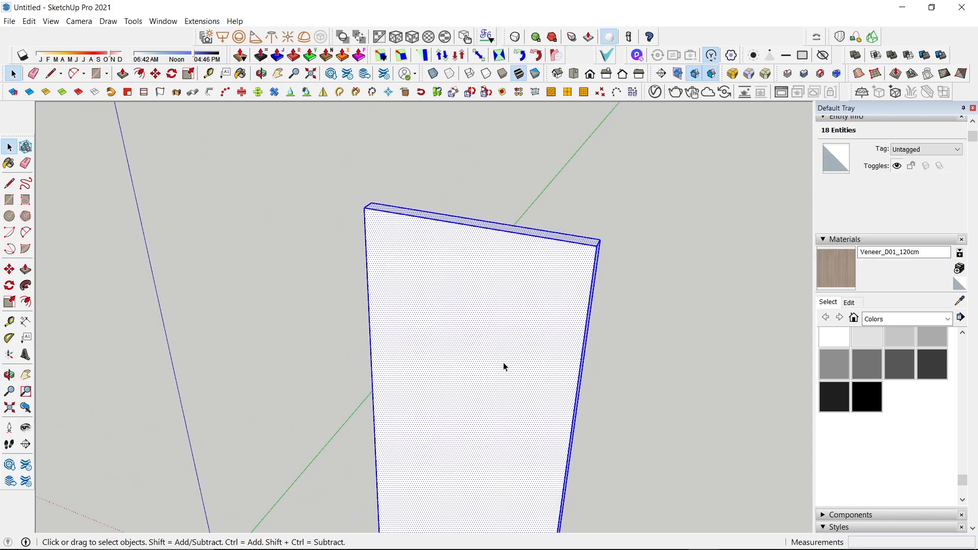
right_click(504, 367)
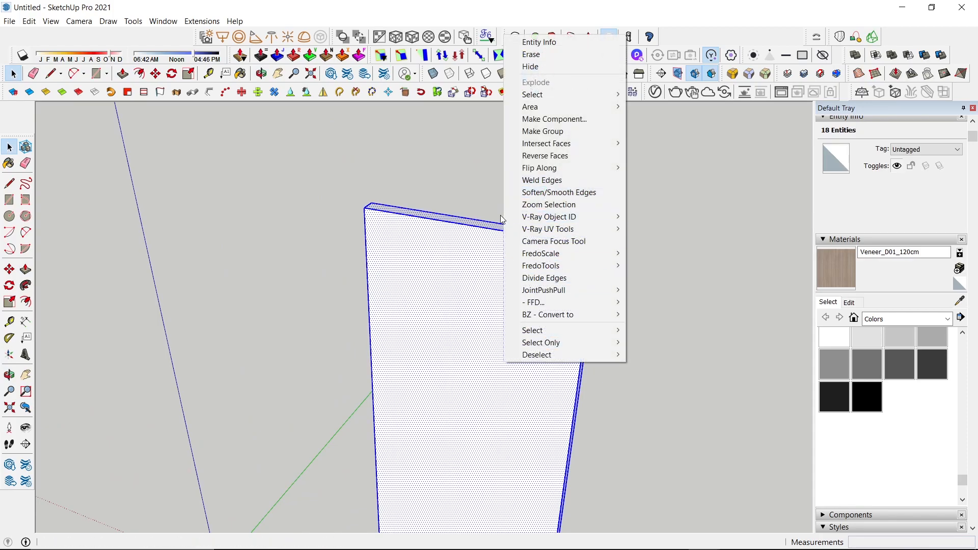
left_click(583, 131)
scroll(476, 201, "down", 3)
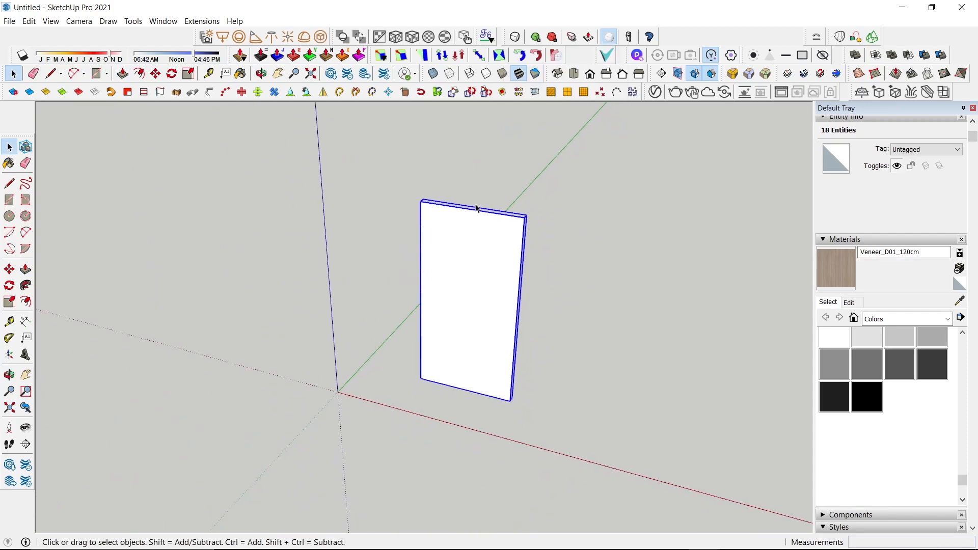
left_click(661, 291)
scroll(424, 243, "up", 3)
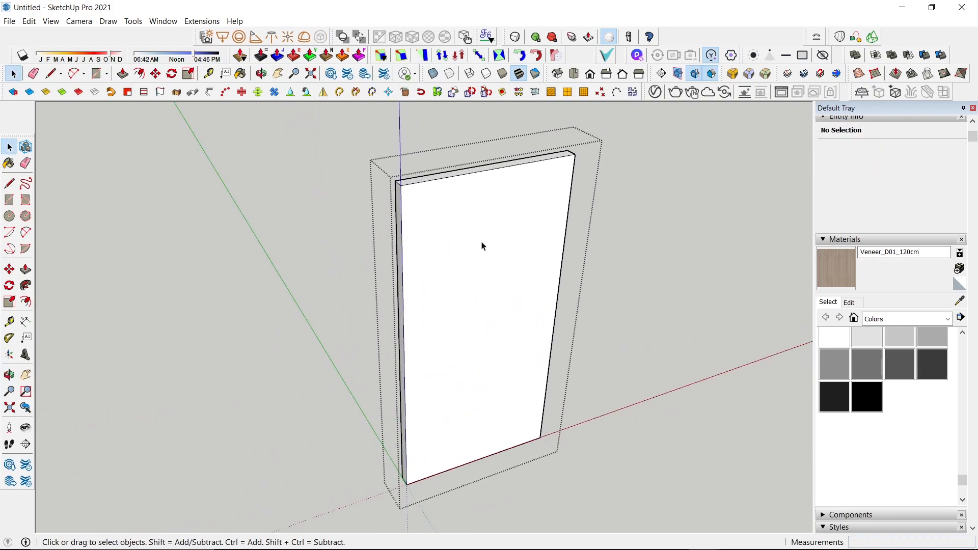
key("f")
left_click(491, 170)
left_click(491, 173)
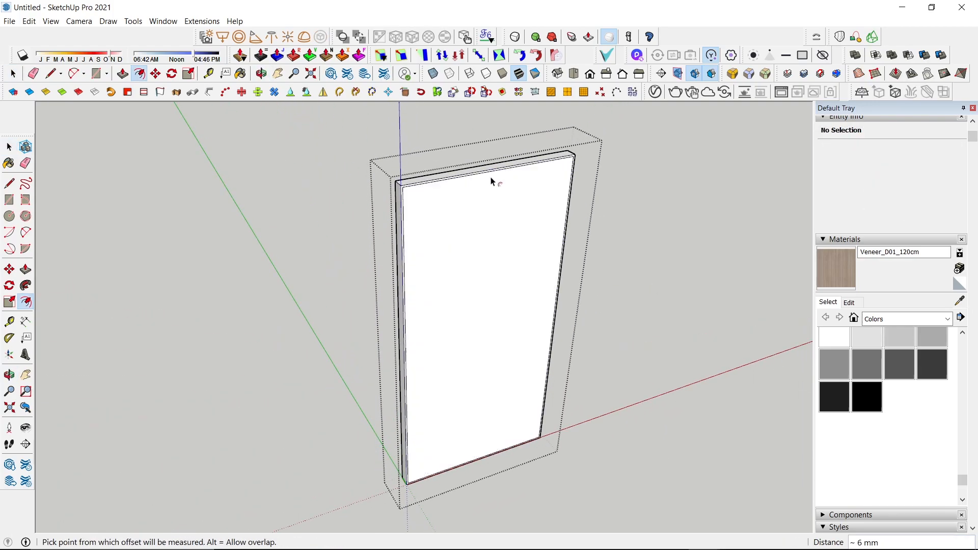
key("ctrl+z")
- Offset the outline of the panel's large face inward by 25 mm and select the inner face
left_click(501, 167)
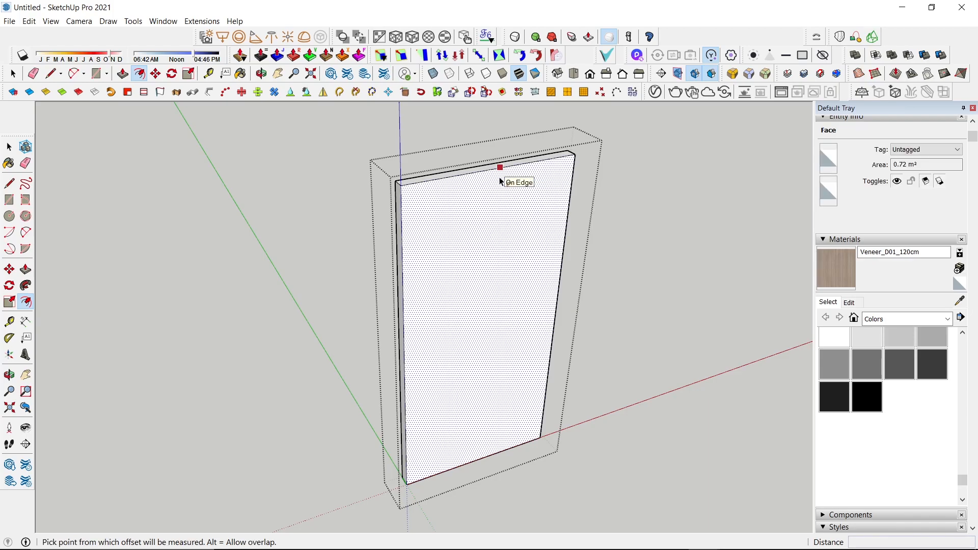
left_click(500, 179)
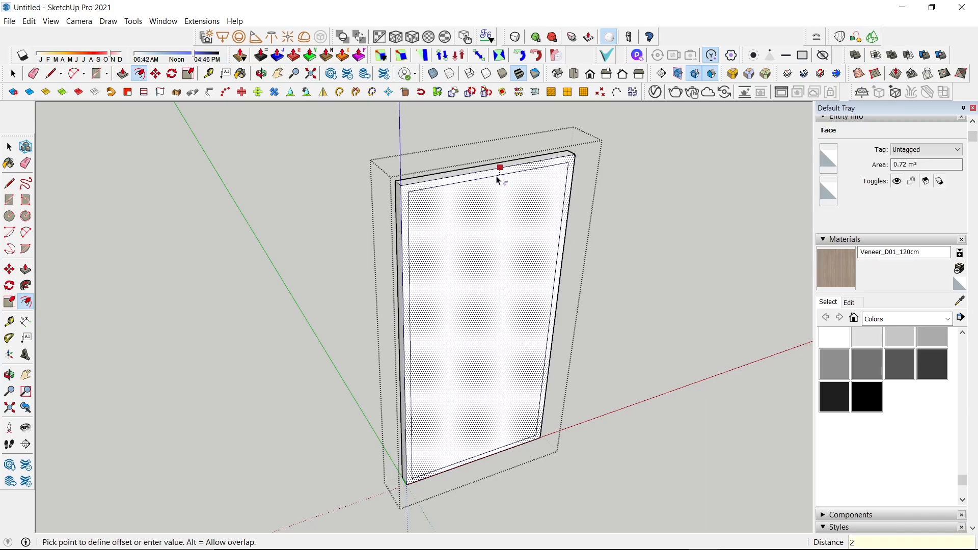
type("25")
key("Return")
key("space")
left_click(488, 240)
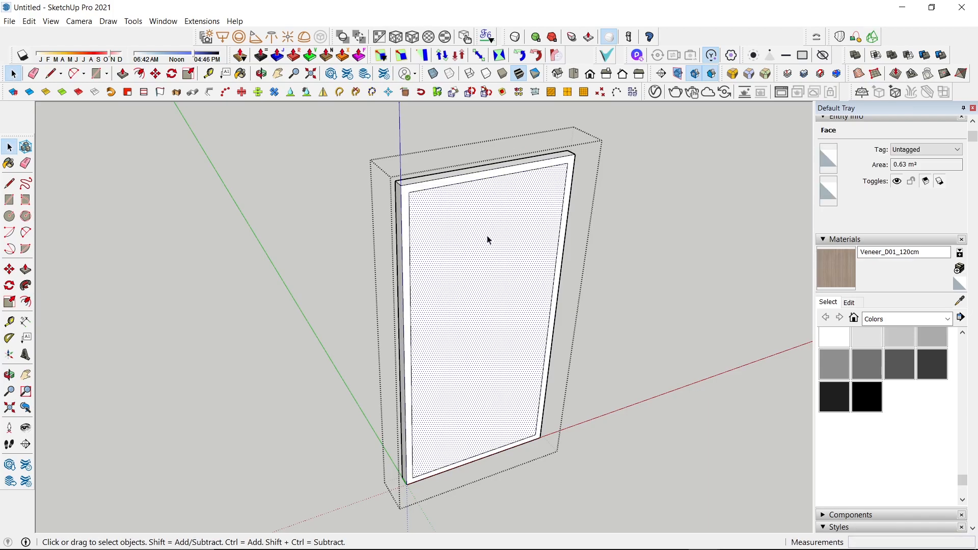
- Draw a tall, narrow rectangular strip in the middle of the inner face, running from near its top to near its bottom
scroll(488, 240, "up", 2)
scroll(472, 256, "down", 4)
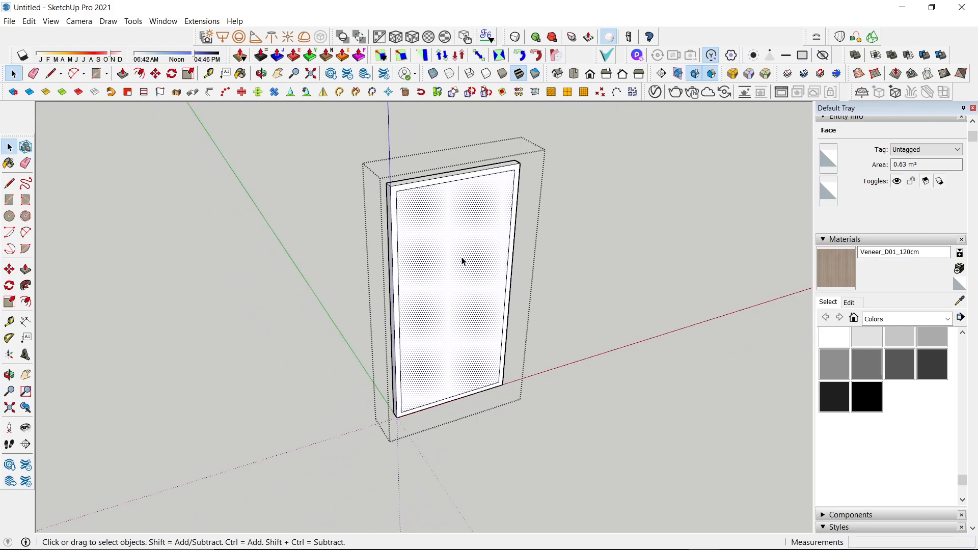
key("r")
scroll(452, 207, "up", 2)
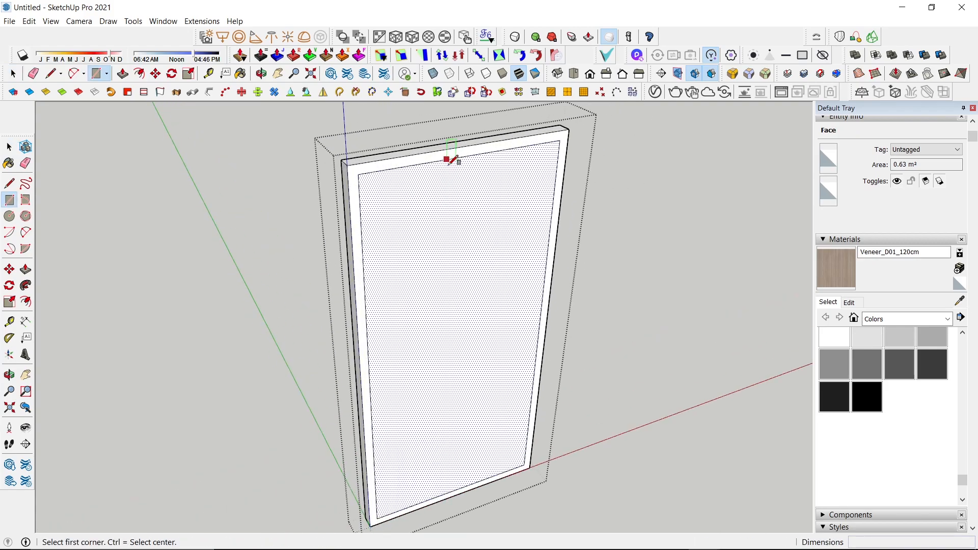
scroll(455, 495, "up", 3)
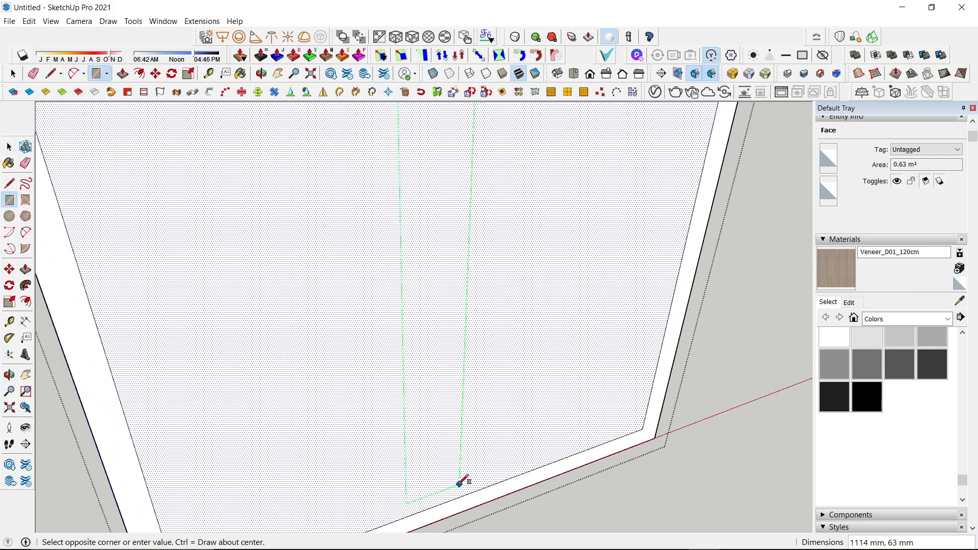
left_click(419, 502)
scroll(432, 469, "down", 4)
scroll(442, 303, "up", 5)
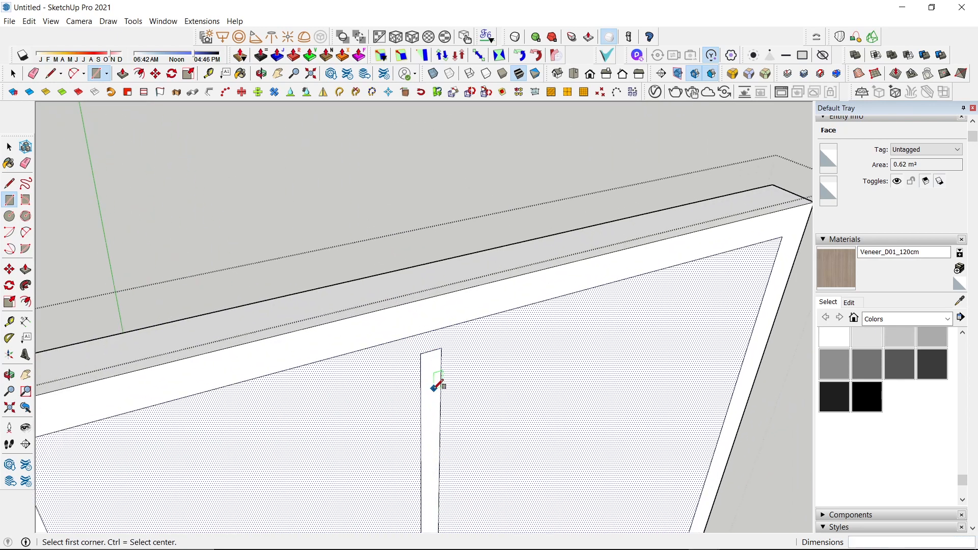
- Copy the narrow strip with its edges 25 mm toward the left side of the panel
key("space")
scroll(433, 385, "up", 2)
key("m")
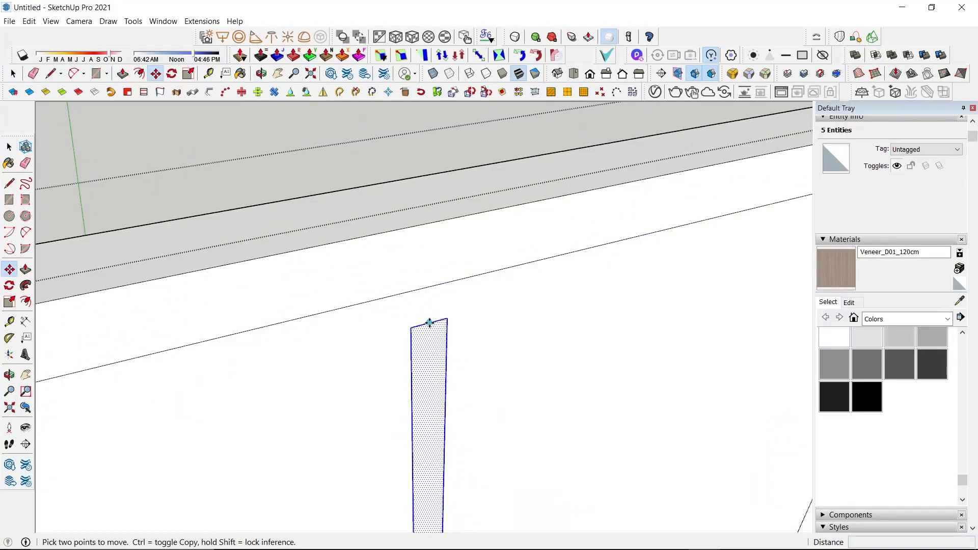
left_click(429, 323)
scroll(449, 316, "down", 3)
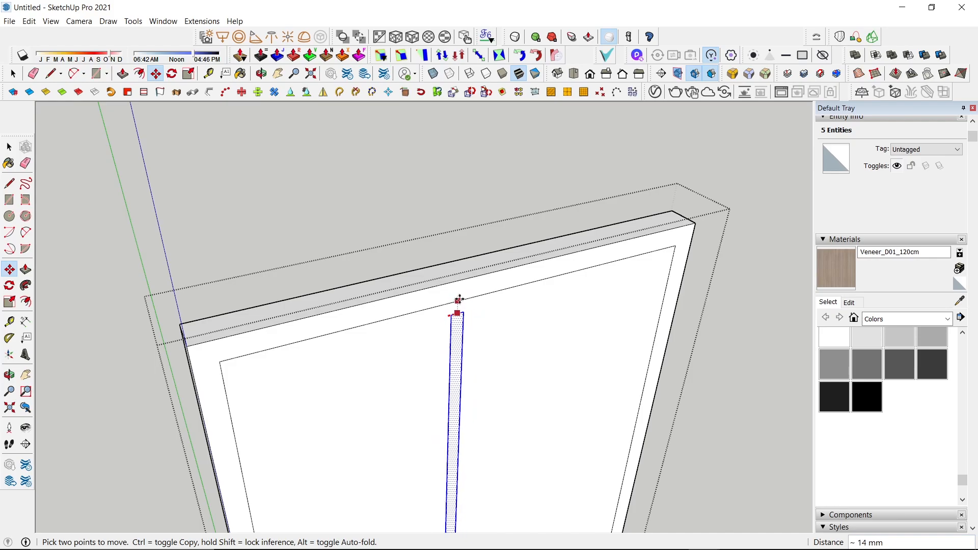
scroll(481, 296, "up", 2)
key("ctrl")
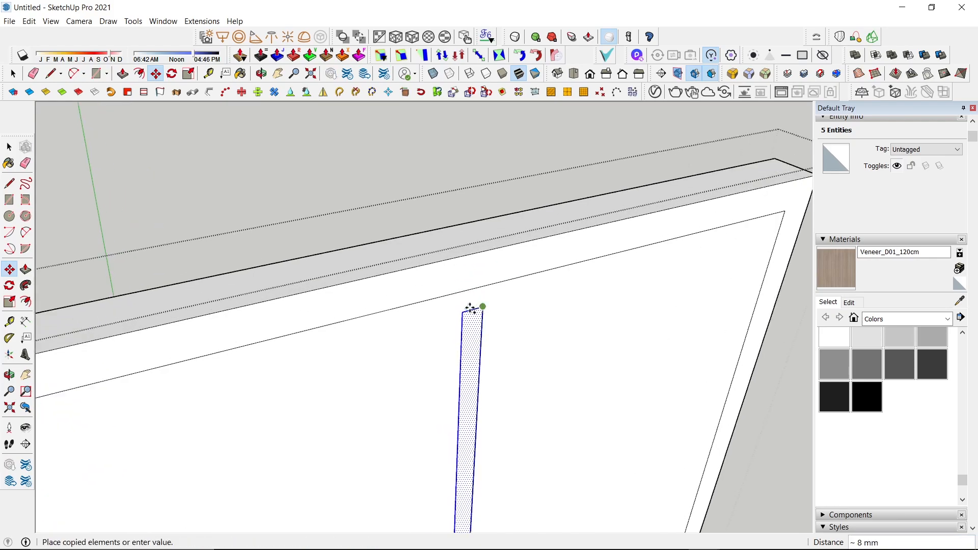
scroll(450, 316, "up", 2)
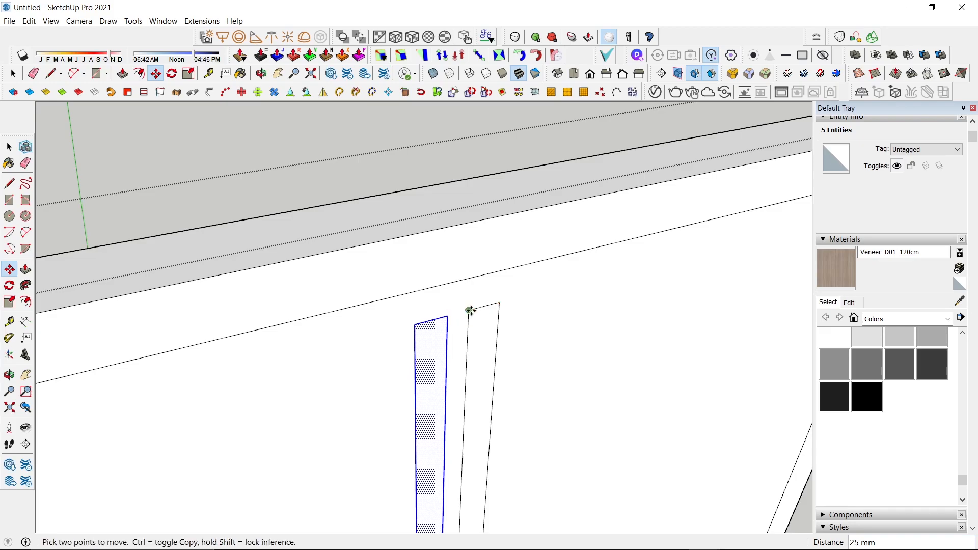
left_click(468, 310)
- Copy the new strip once more at the same spacing and array it 9x to fill the left half of the inner face
key("ctrl")
left_click(415, 324)
scroll(487, 308, "down", 5)
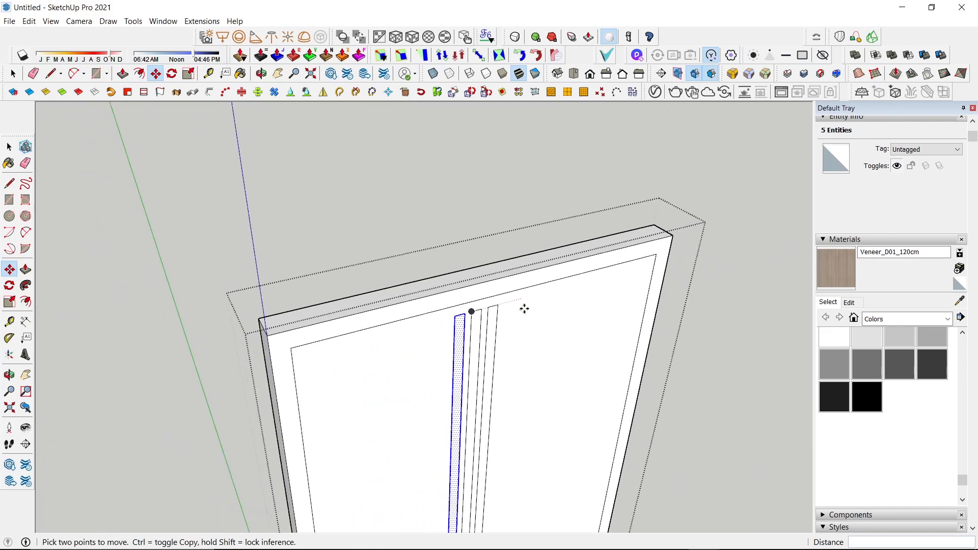
type("8x")
key("Return")
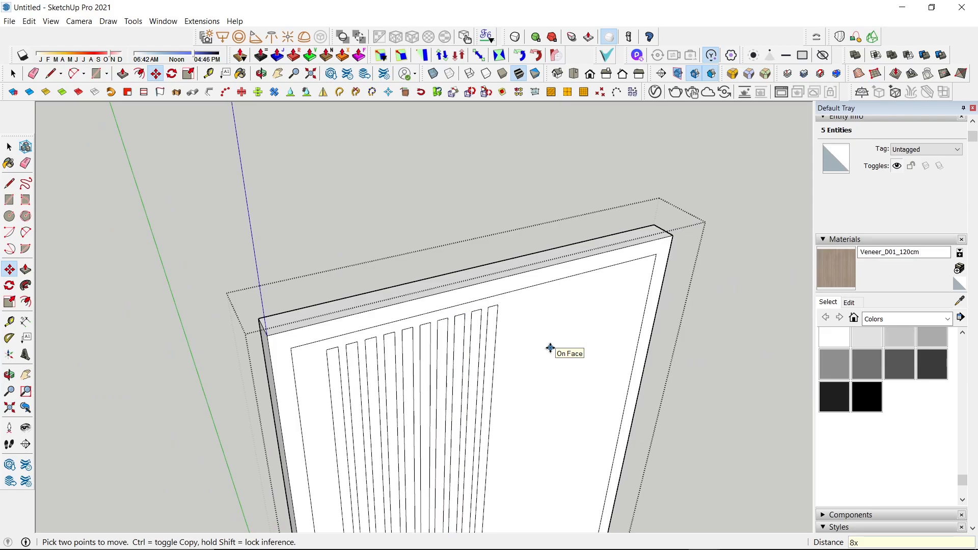
- Copy the rightmost strip 25 mm to the right and array it 10x to fill the right half of the inner face
scroll(546, 344, "up", 5)
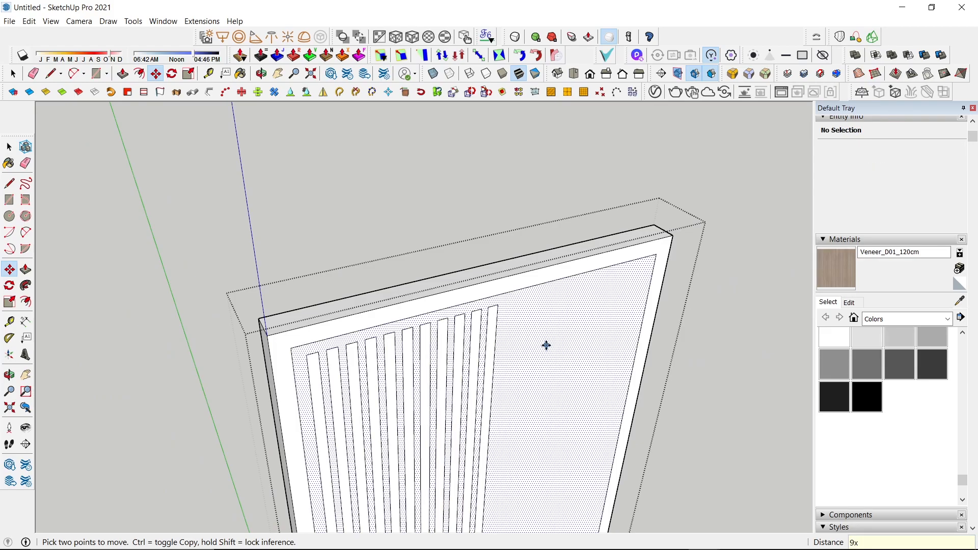
key("space")
left_click(502, 328)
key("m")
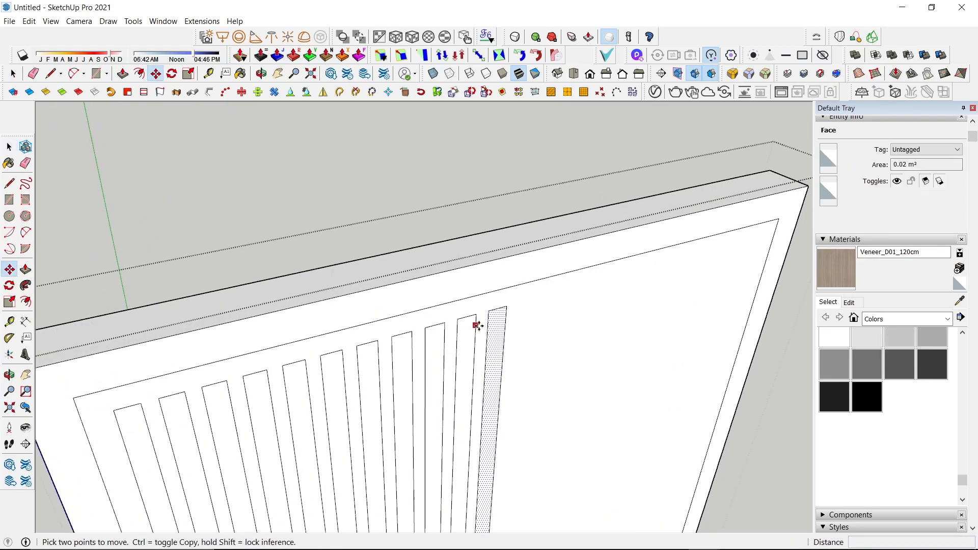
key("ctrl")
left_click(476, 315)
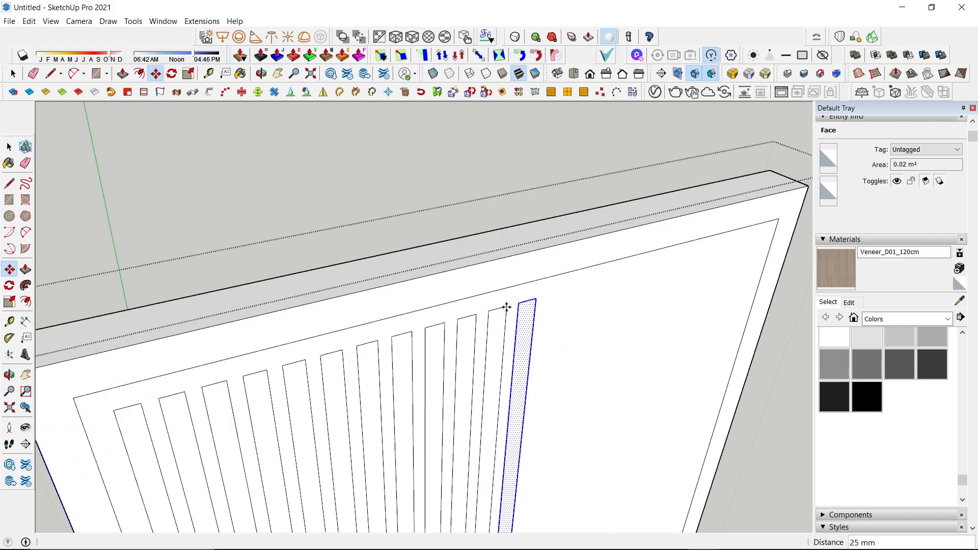
left_click(506, 308)
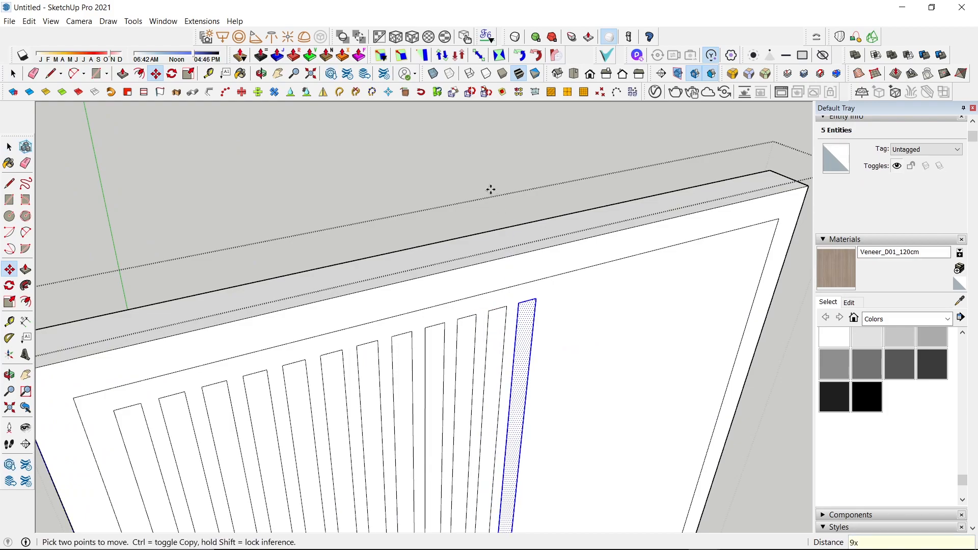
type("9x")
key("Return")
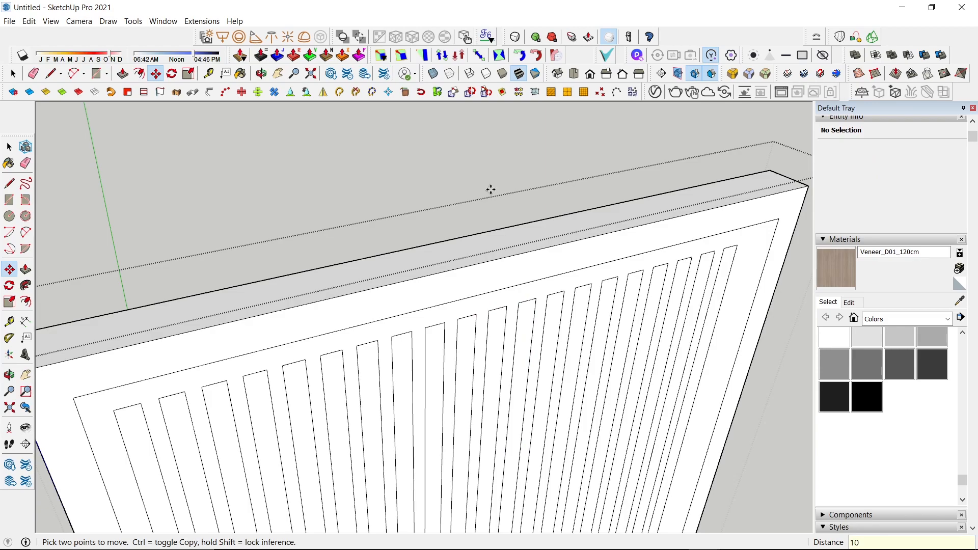
scroll(491, 189, "down", 3)
- Push the vertical strips on the right part of the inner face through the panel to open slots
scroll(443, 255, "up", 5)
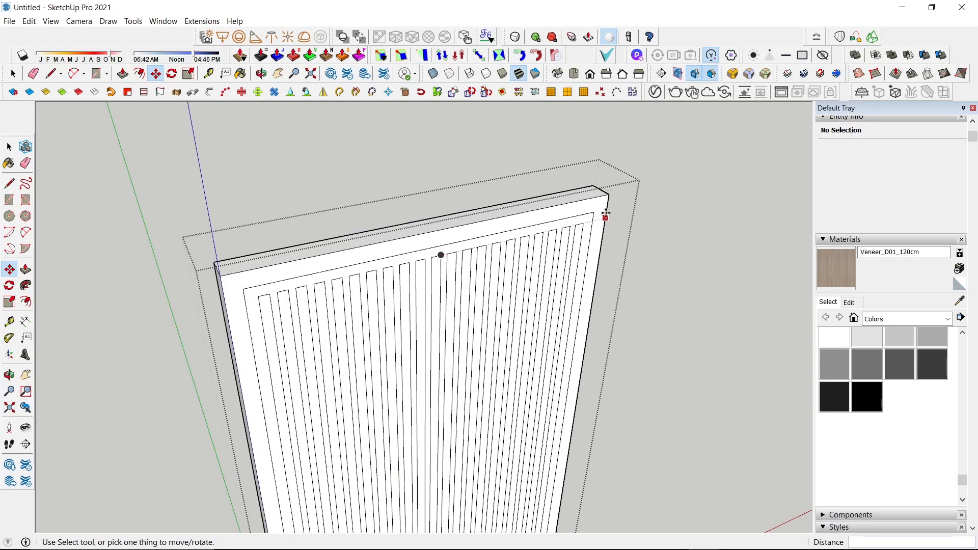
key("p")
left_click(595, 235)
scroll(595, 236, "up", 1)
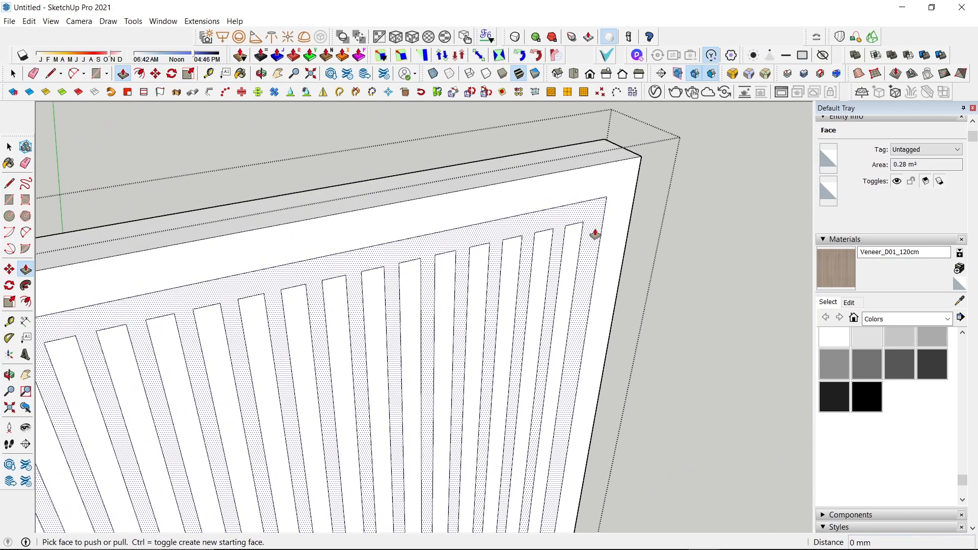
left_click(572, 246)
left_click(587, 145)
double_click(543, 249)
double_click(507, 262)
left_click(478, 273)
left_click(478, 273)
double_click(448, 284)
double_click(411, 291)
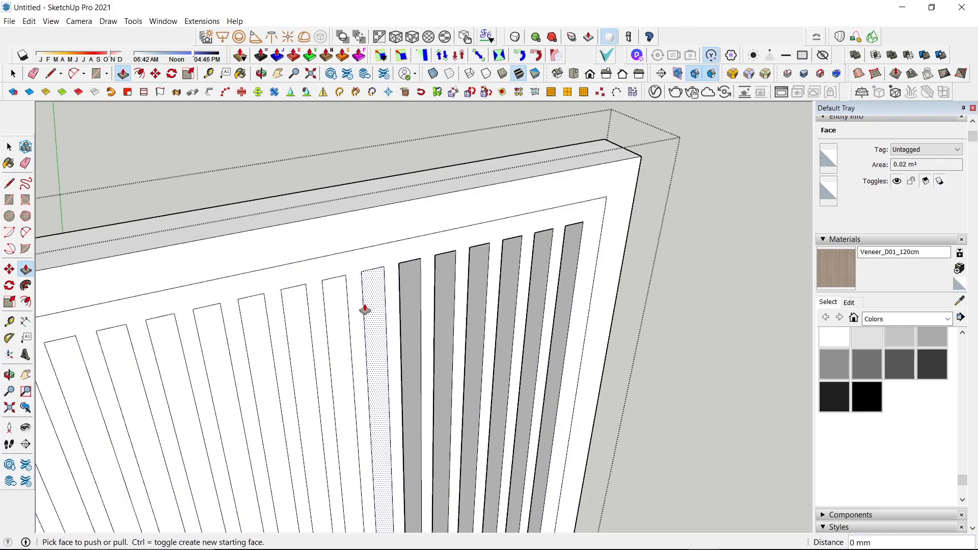
double_click(370, 305)
double_click(338, 320)
- Push the next strips around the middle of the inner face 40 mm deep through the panel
scroll(586, 212, "down", 3)
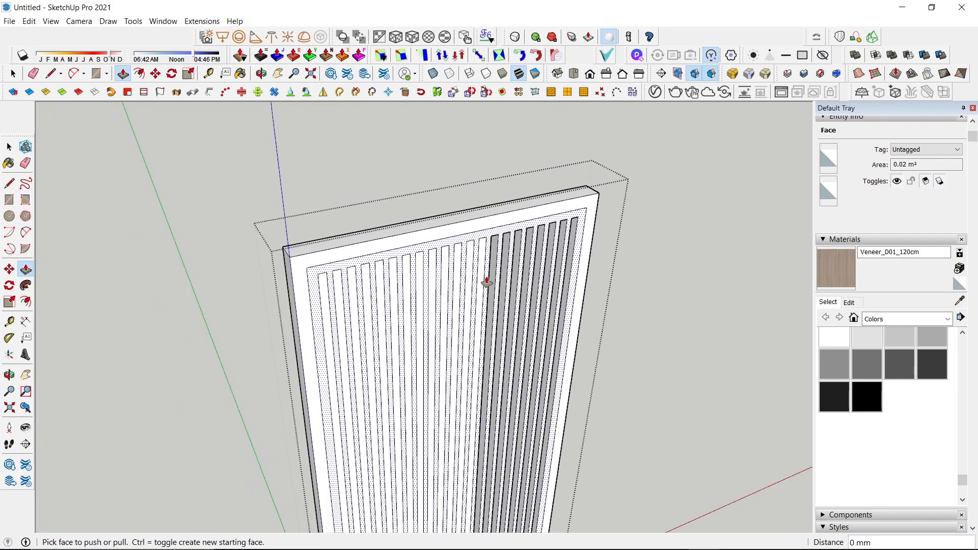
scroll(486, 281, "up", 2)
left_click(455, 261)
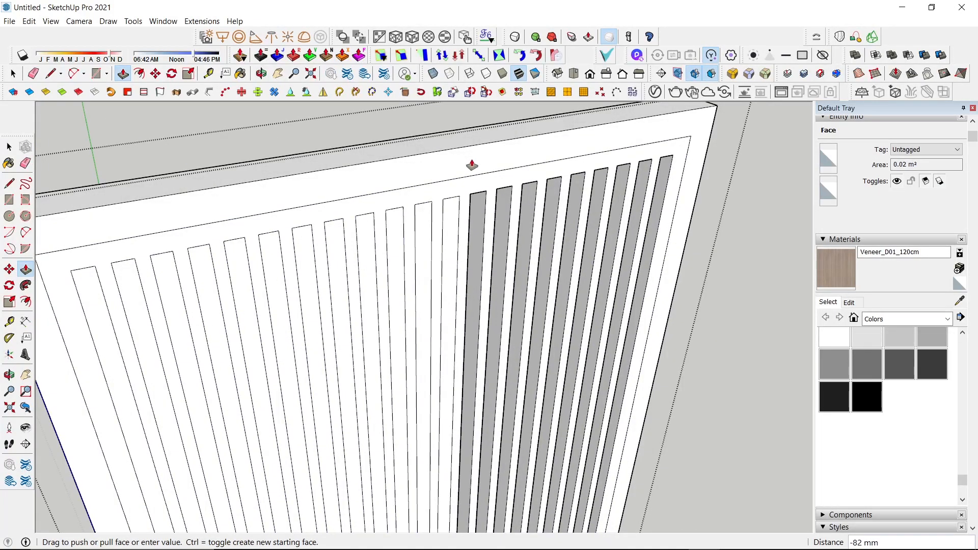
left_click(465, 131)
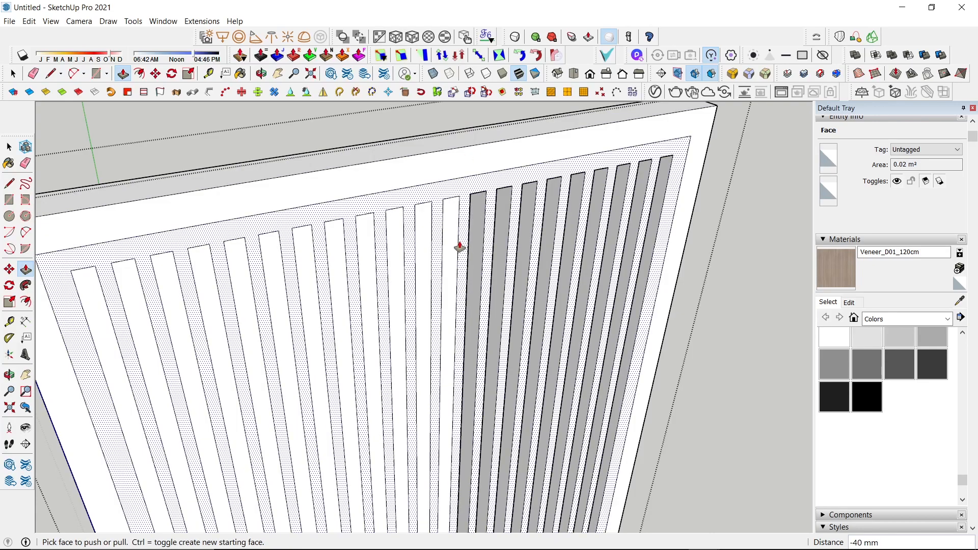
double_click(452, 236)
double_click(424, 240)
double_click(396, 252)
left_click(371, 269)
left_click(371, 268)
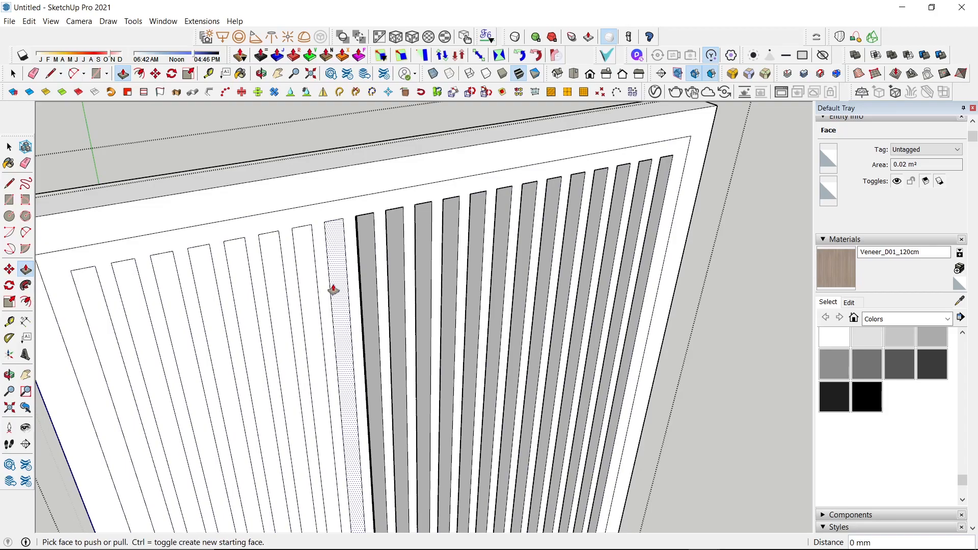
- Push all remaining strips on the left part of the inner face through the panel at the same depth
double_click(338, 286)
double_click(308, 291)
double_click(280, 306)
double_click(249, 312)
left_click(222, 318)
left_click(219, 321)
double_click(174, 331)
double_click(138, 345)
double_click(114, 345)
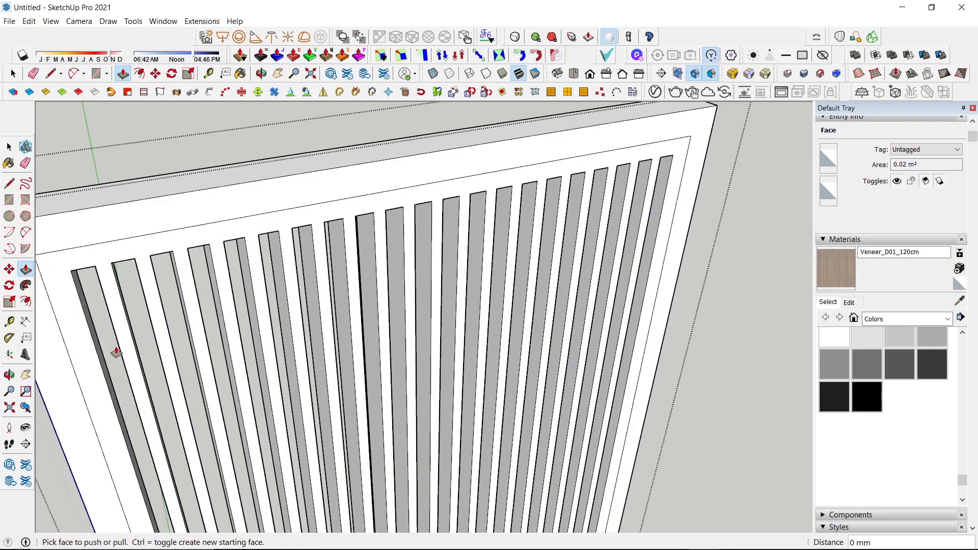
- Recess the inner face around the slots on the panel's front by 10 mm
scroll(114, 345, "down", 5)
scroll(542, 266, "up", 5)
left_click(470, 266)
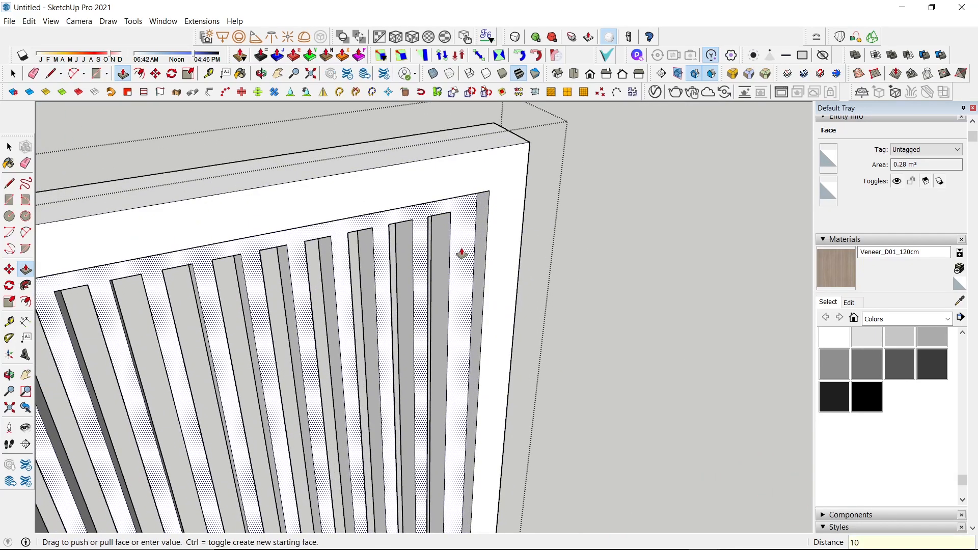
key("Return")
- Offset the outer edges of the panel's back face 25 mm inward
scroll(515, 286, "down", 5)
middle_click_drag(297, 248, 470, 360)
scroll(596, 306, "up", 4)
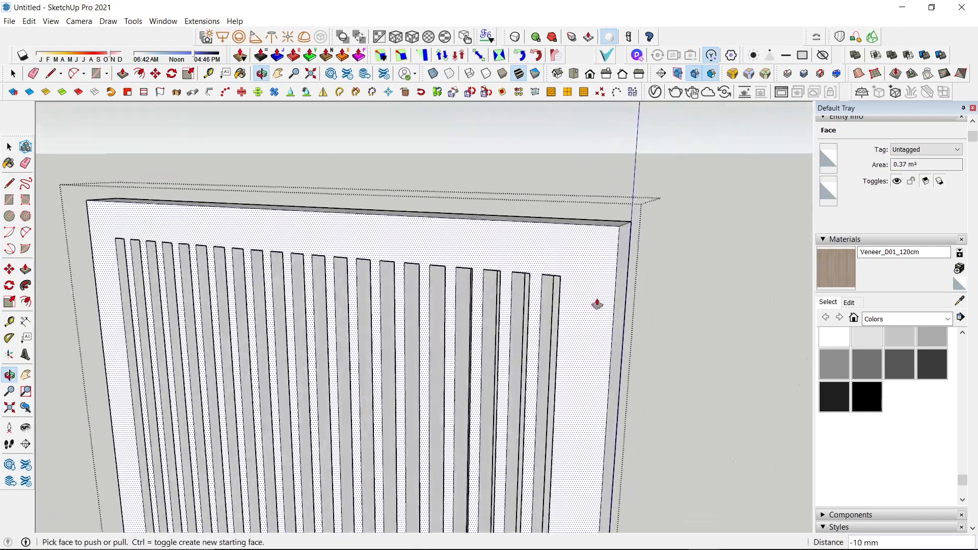
key("f")
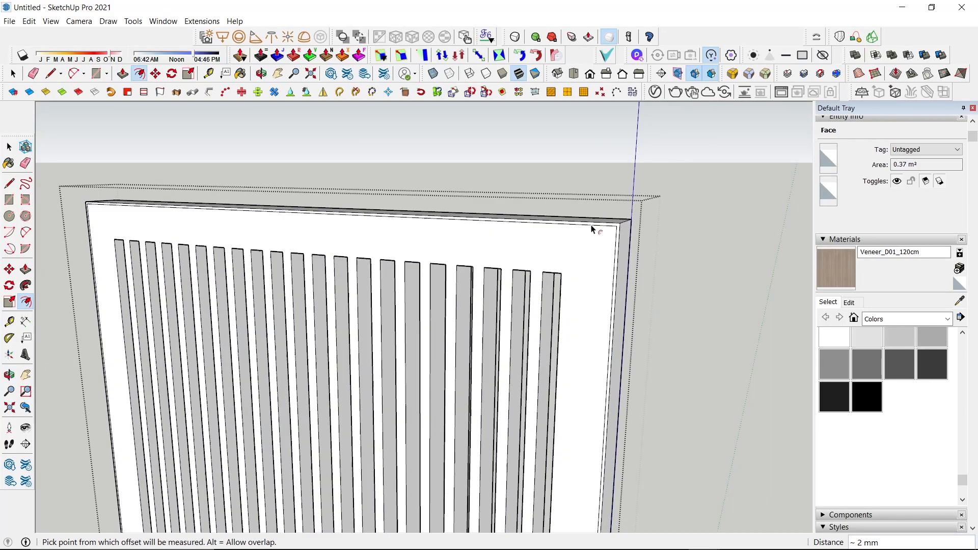
key("Escape")
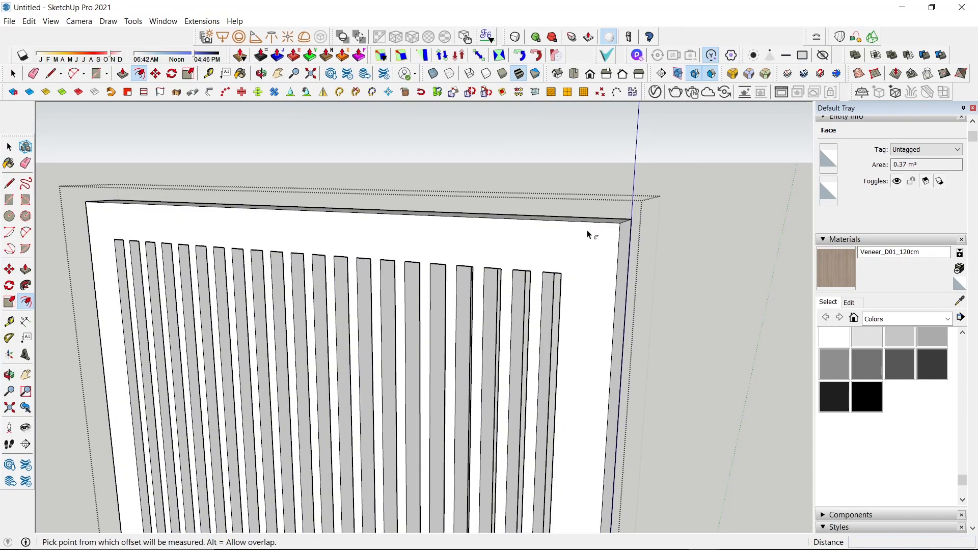
left_click(588, 222)
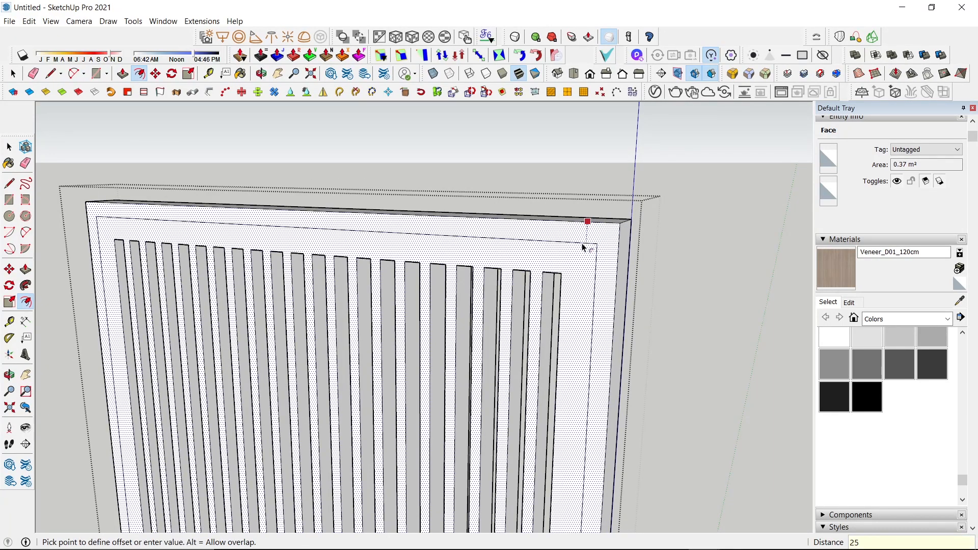
key("Return")
- Push the inner face on the panel's back inward and leave the group's editing mode
key("p")
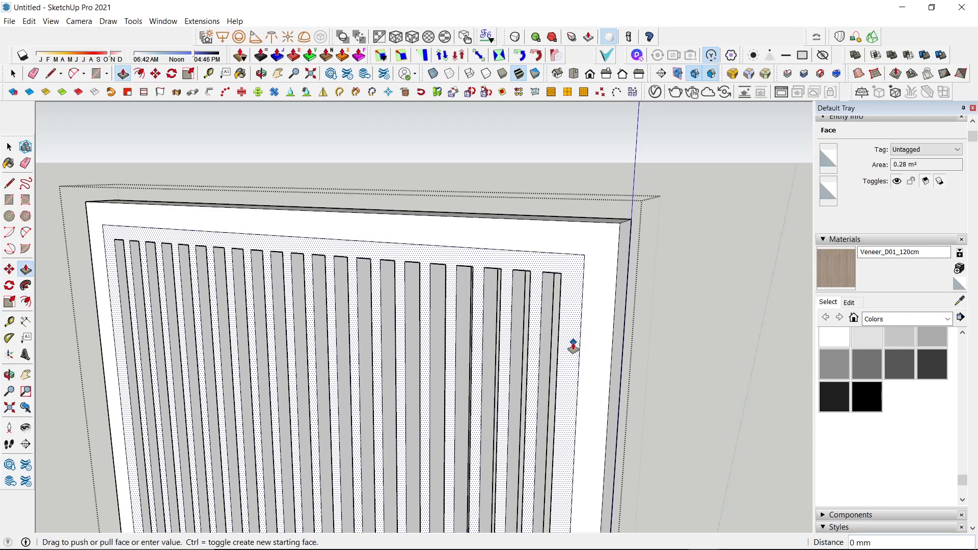
middle_click_drag(649, 245, 448, 262)
scroll(451, 259, "down", 7)
key("space")
key("Escape")
- Twist the panel group about its vertical axis by about 86 degrees from the top with Box Twisting
scroll(455, 369, "up", 6)
middle_click_drag(461, 359, 583, 253)
scroll(537, 319, "down", 6)
middle_click_drag(502, 293, 405, 295)
left_click(402, 294)
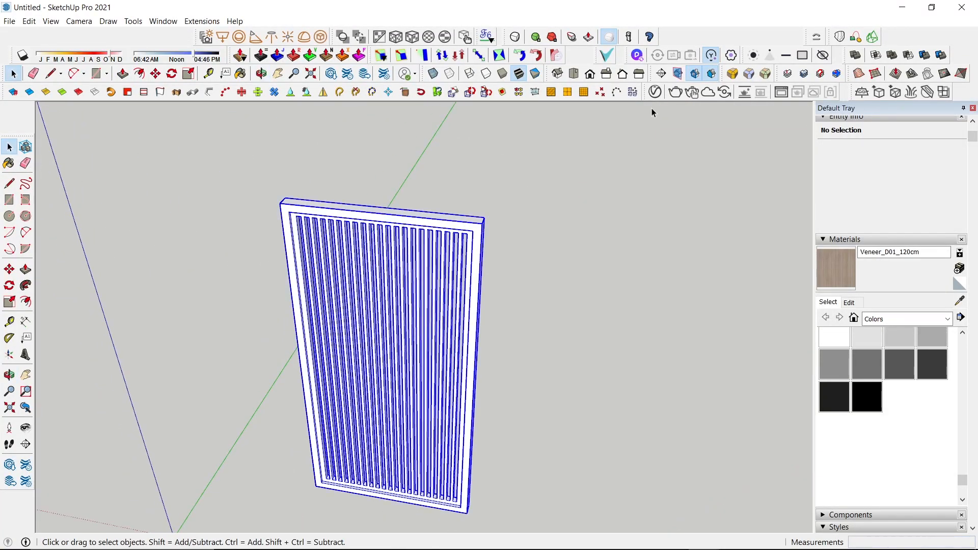
left_click(502, 57)
left_click(380, 210)
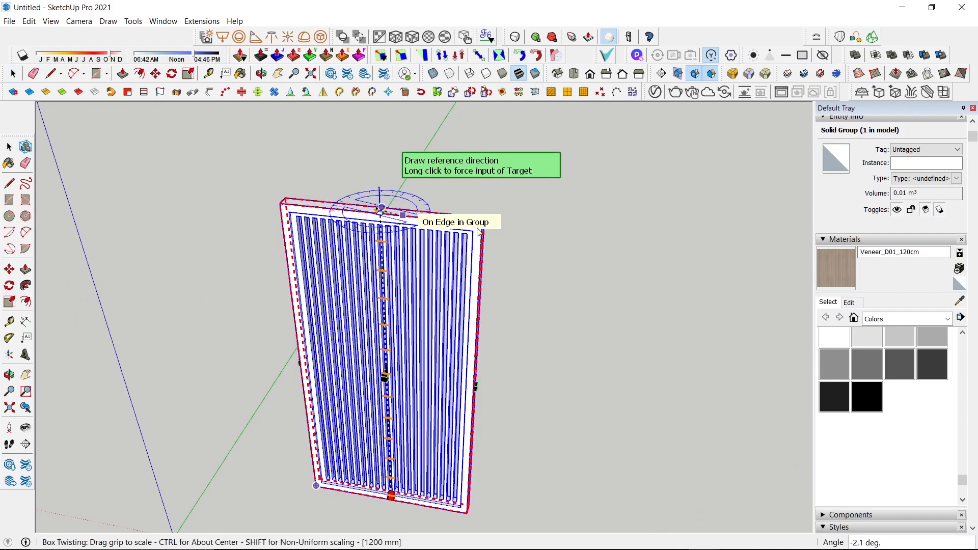
left_click(596, 237)
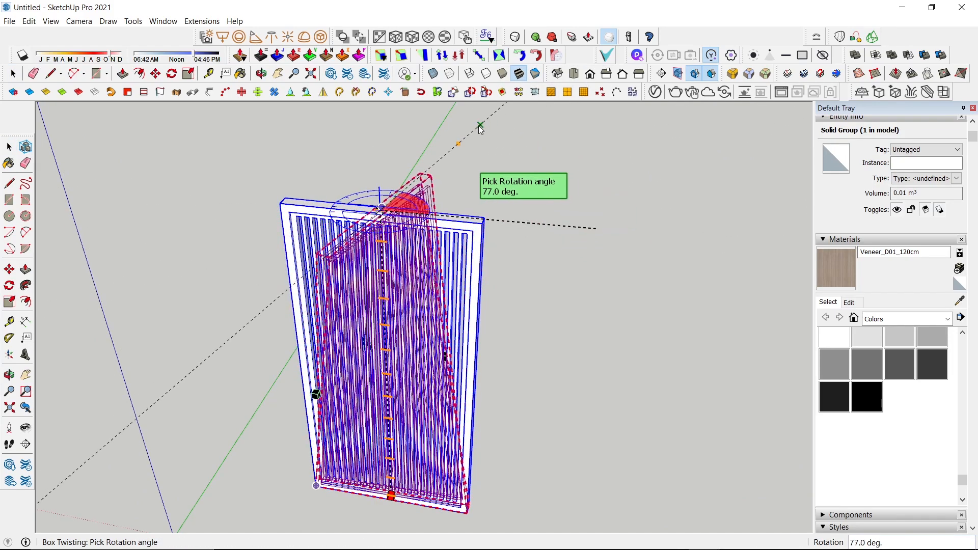
left_click(436, 136)
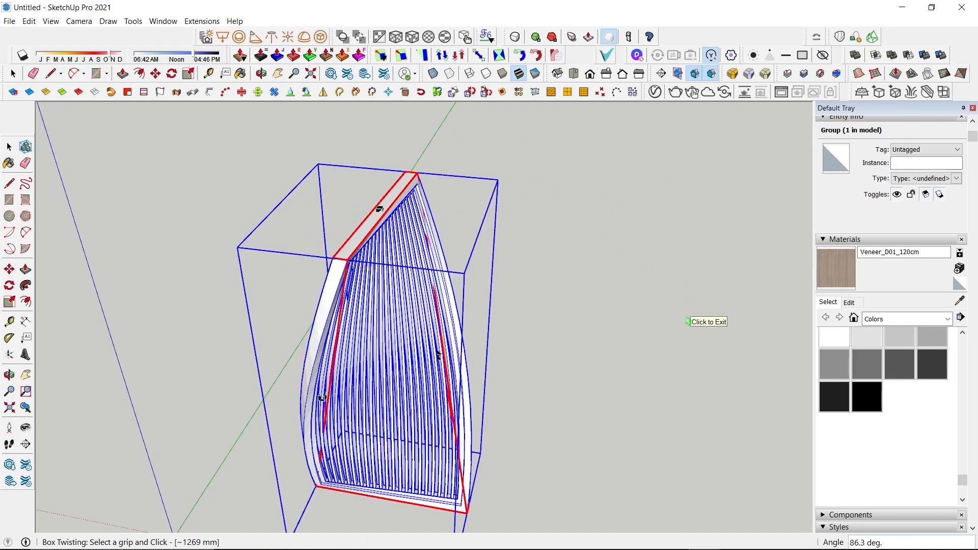
left_click(688, 321)
- Copy the twisted panel from its bottom corner to a position above the original
middle_click_drag(591, 325, 191, 335)
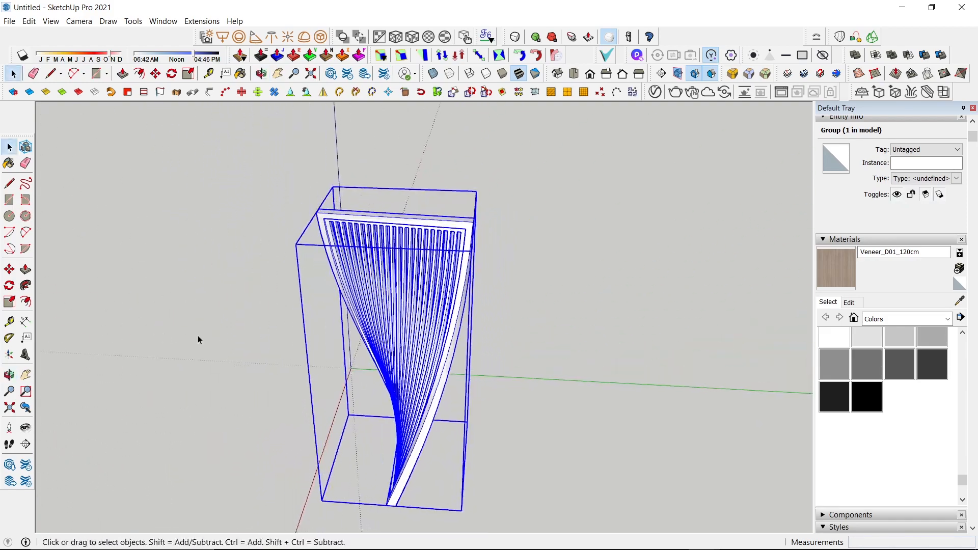
middle_click_drag(594, 416, 245, 407)
left_click(457, 482)
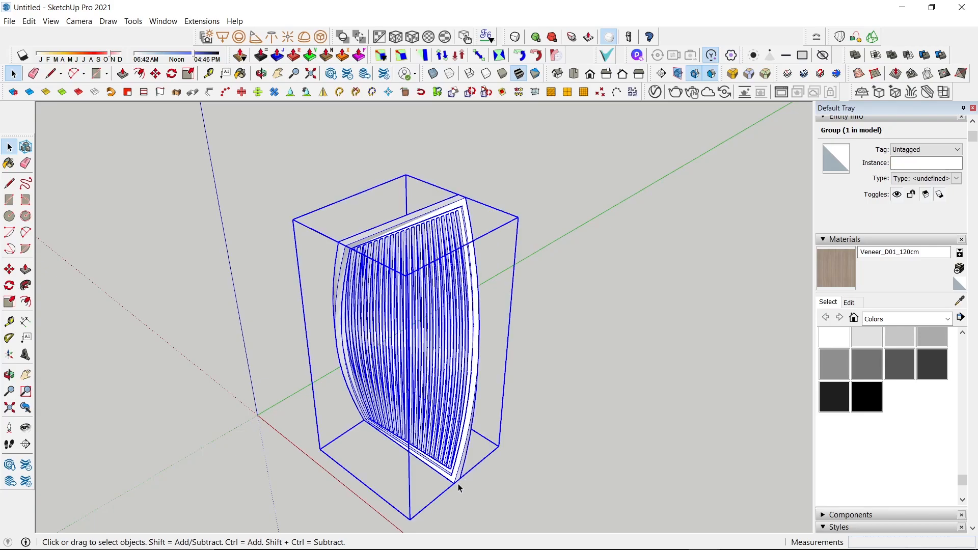
key("m")
left_click(454, 483)
key("ctrl")
scroll(491, 160, "up", 8)
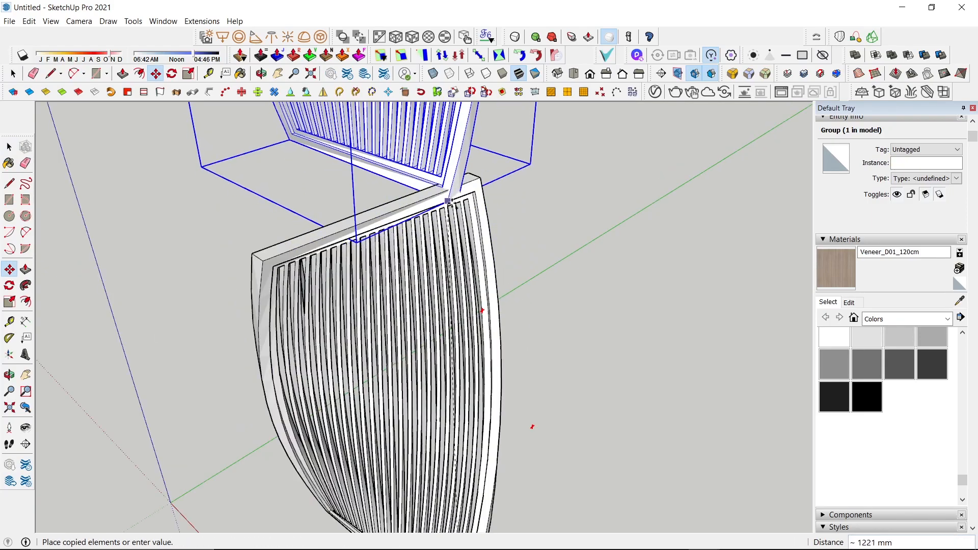
left_click(512, 149)
- Move the copied panel so its bottom corner sits on the top corner of the original panel
scroll(556, 199, "down", 5)
mouse_move(558, 192)
middle_mouse_down()
mouse_move(566, 354)
mouse_move(499, 272)
mouse_move(559, 208)
middle_mouse_up()
scroll(559, 209, "up", 3)
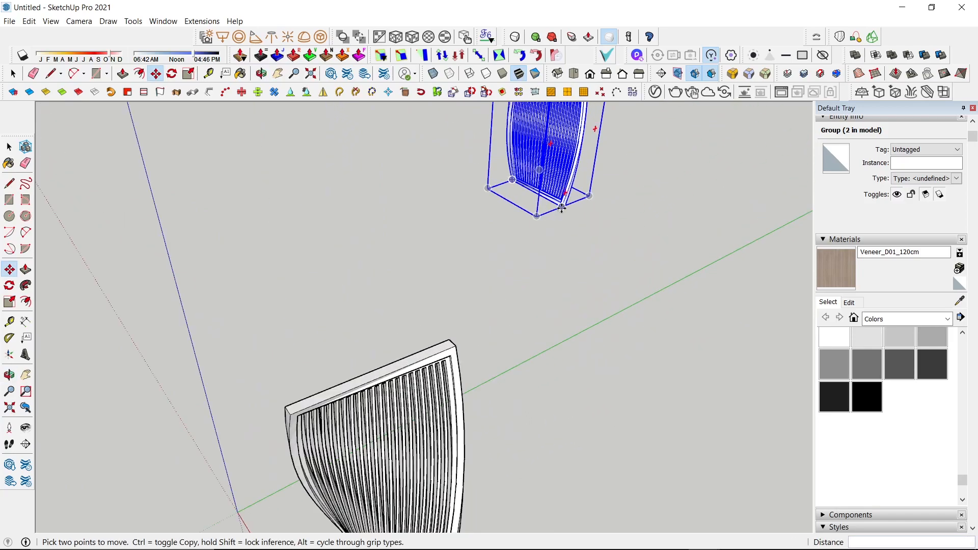
left_click(561, 208)
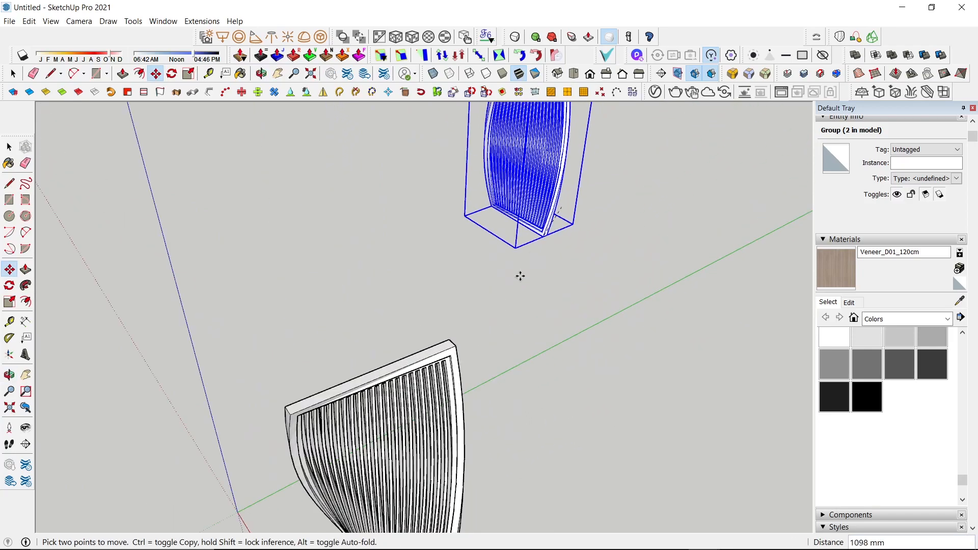
left_click(457, 346)
- Rotate the upper panel about the shared corner to line its bottom edge up with the lower panel's top edge
key("q")
left_click(457, 344)
middle_click_drag(303, 273, 586, 321)
scroll(324, 351, "up", 2)
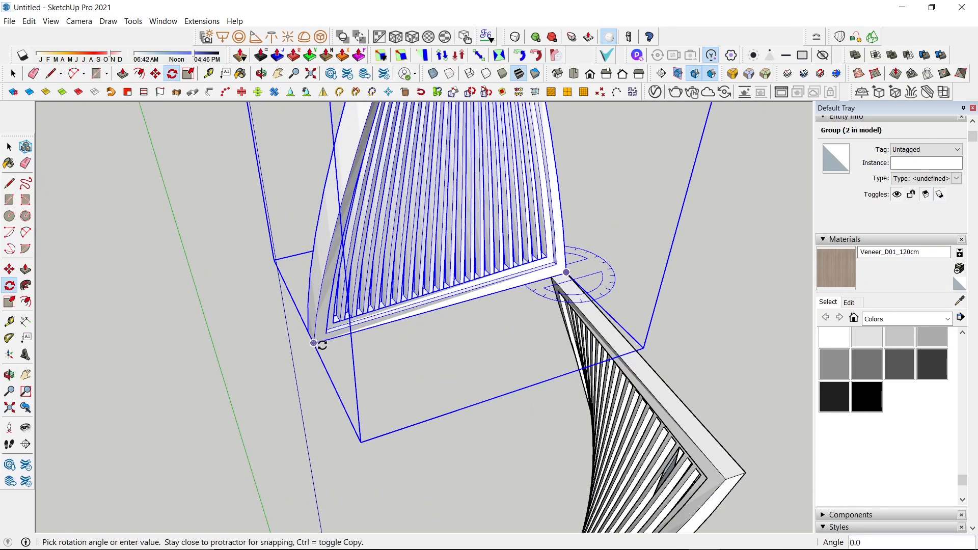
left_click(315, 342)
left_click(747, 473)
- Fine-tune the upper panel's rotation about the shared corner so both panels' edges meet at the opposite end
scroll(375, 352, "down", 3)
scroll(574, 395, "up", 3)
middle_click_drag(577, 444, 685, 330)
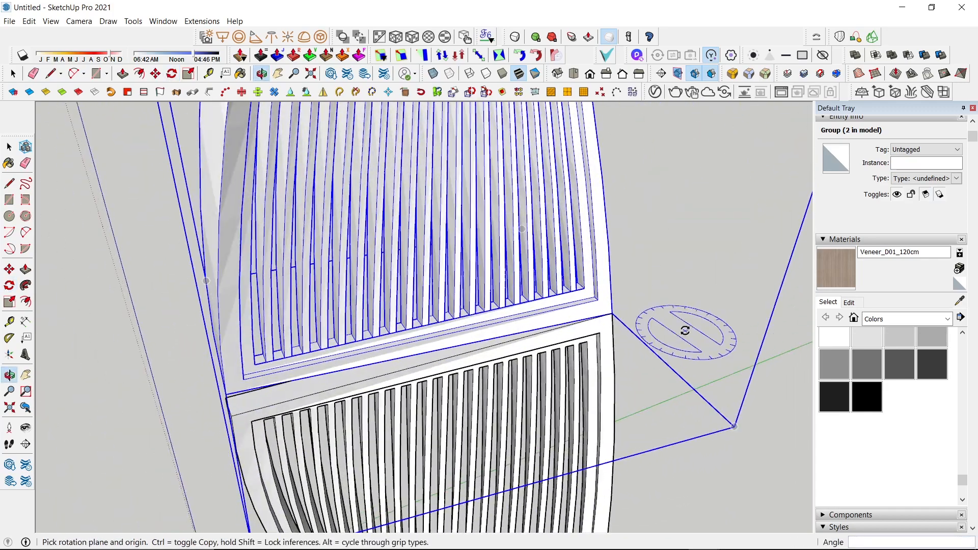
left_click(613, 314)
left_click(226, 394)
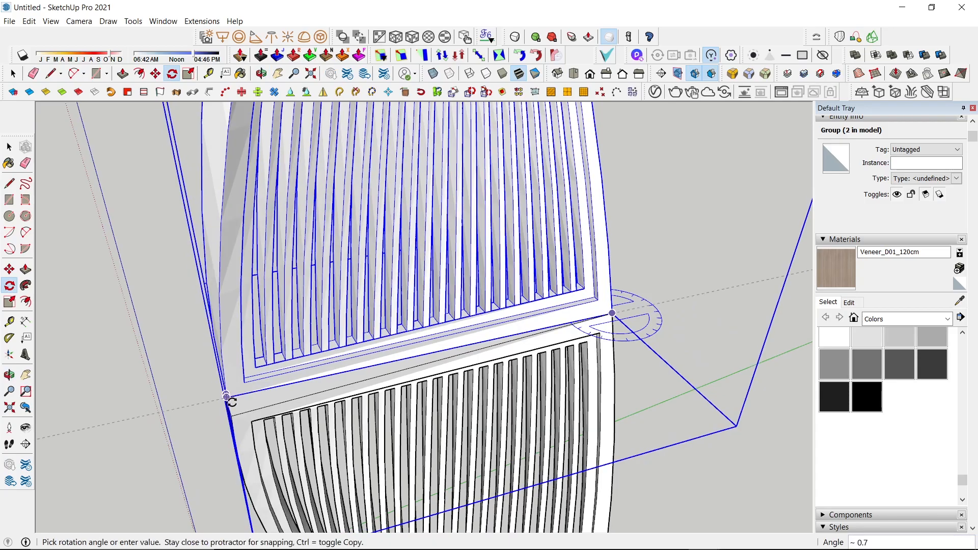
left_click(232, 415)
- Select both stacked panels and copy them 600 mm sideways, corner to corner, along the red axis
middle_click_drag(236, 400, 425, 334)
scroll(466, 333, "down", 5)
key("space")
left_click(451, 378, "shift")
scroll(443, 383, "down", 2)
scroll(439, 476, "up", 4)
middle_click_drag(439, 477, 720, 412)
middle_click_drag(415, 435, 488, 441)
scroll(361, 470, "up", 2)
key("m")
key("ctrl")
left_click(374, 451)
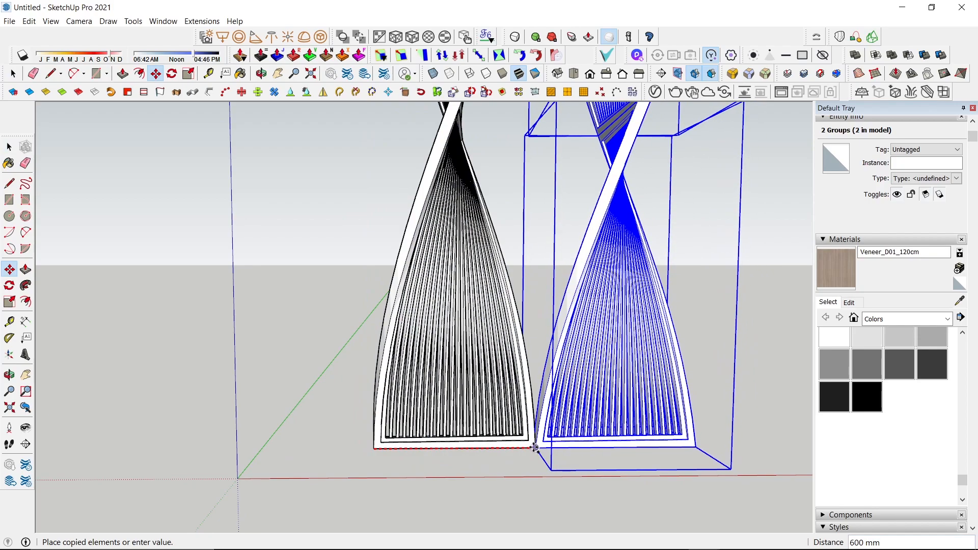
left_click(534, 448)
- Array the copied pair 5x along the row and clear the selection
scroll(337, 441, "down", 5)
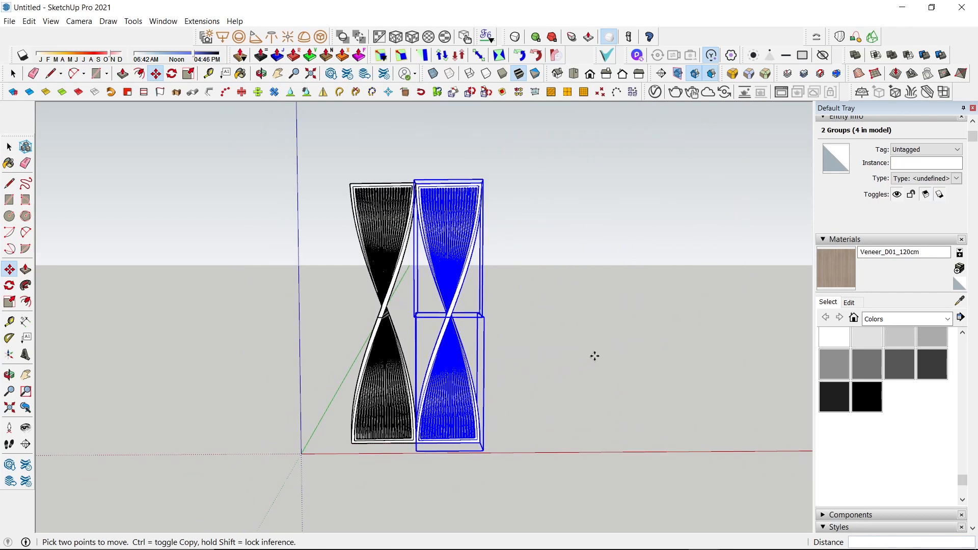
type("5x")
key("Return")
key("ctrl+t")
key("space")
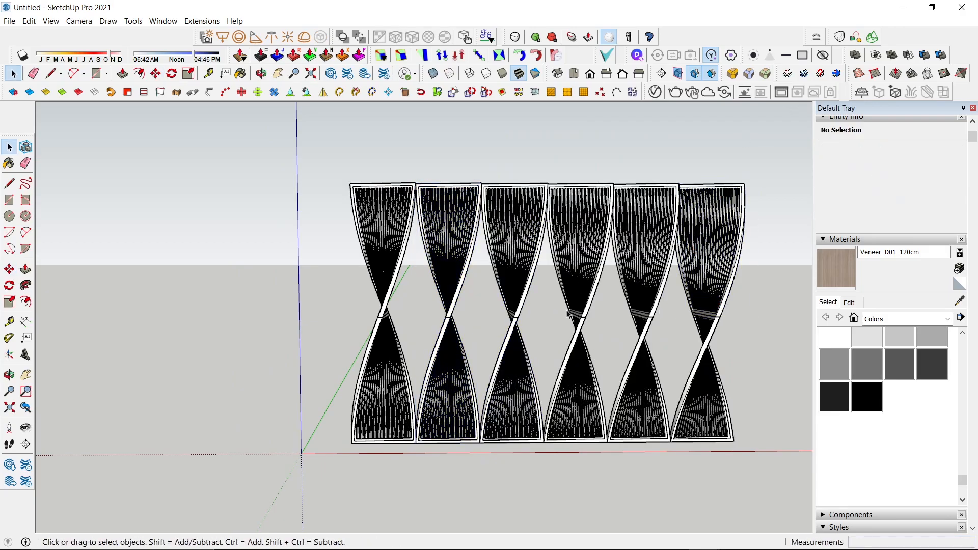
- Open the V-Ray Asset Editor's render settings, turn off progressive rendering and show the detailed render parameters
scroll(430, 332, "up", 3)
middle_click_drag(431, 332, 617, 351)
middle_click_drag(262, 360, 547, 282)
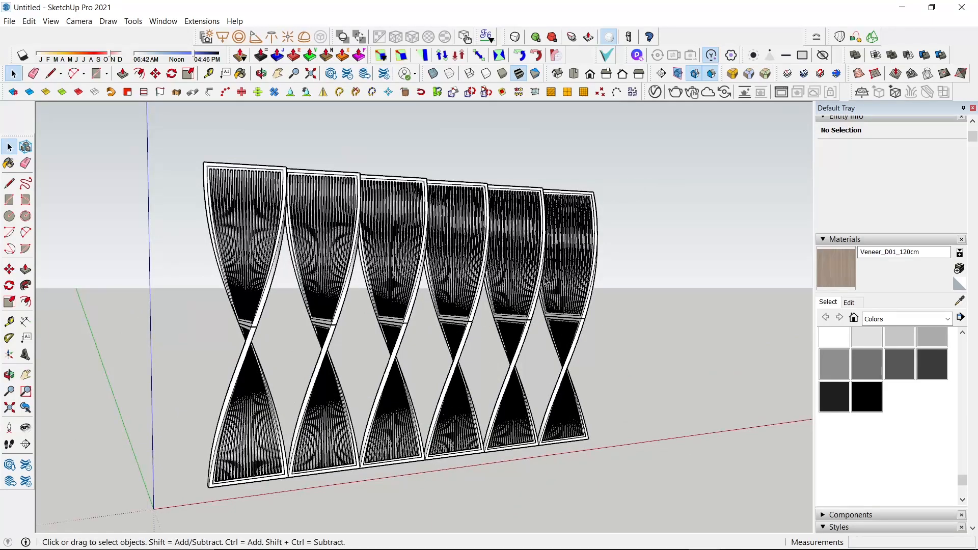
left_click(655, 92)
left_click(583, 157)
left_click(599, 175)
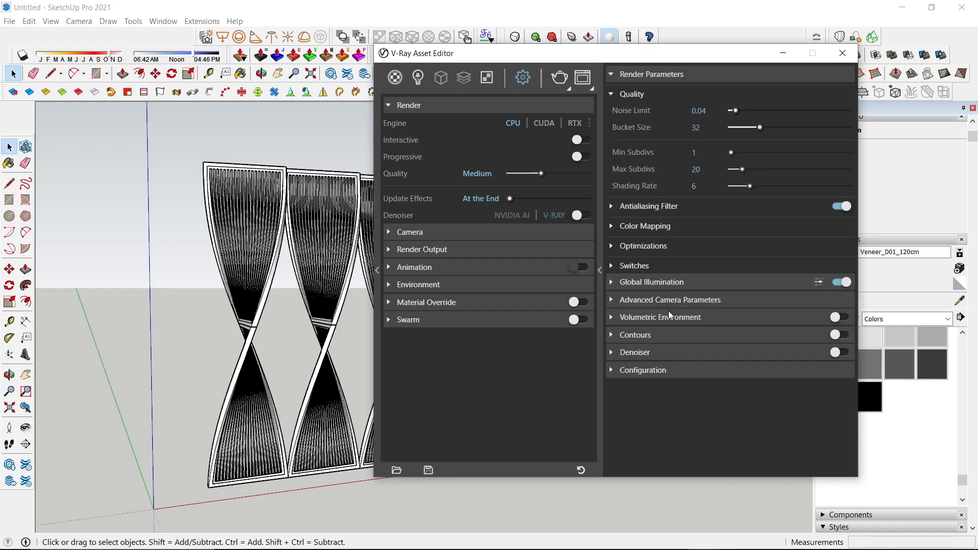
- Set the global illumination primary rays to Irradiance map
left_click(764, 284)
left_click(733, 300)
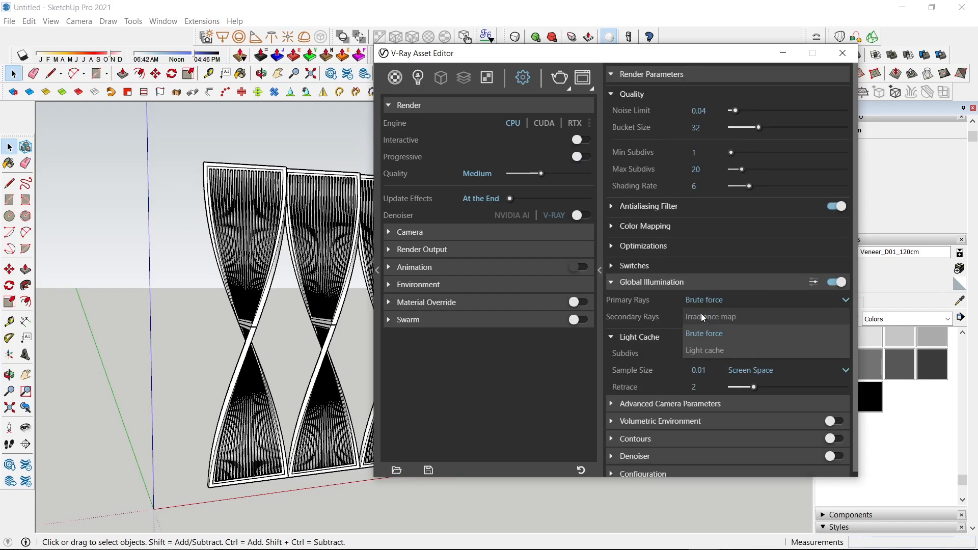
left_click(702, 314)
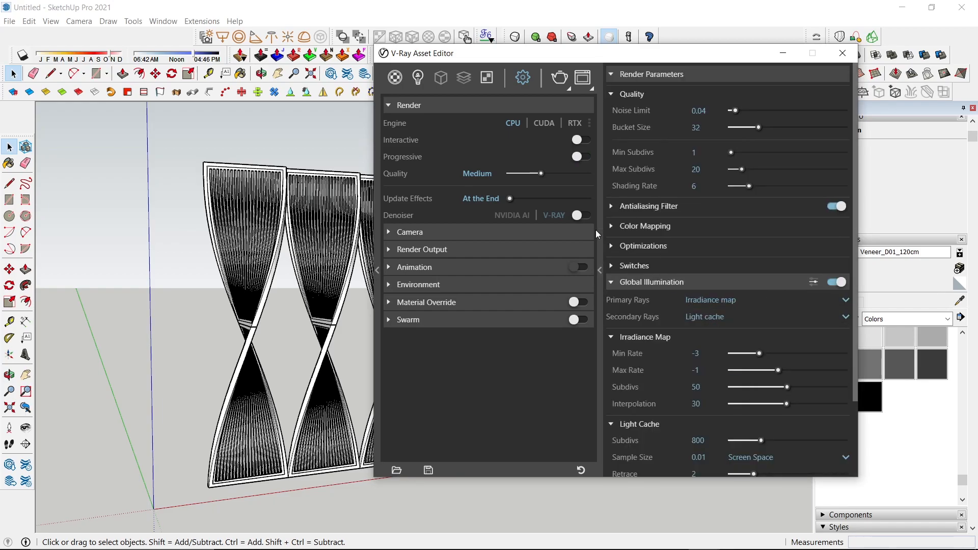
- Enable the V-Ray denoiser and, in the advanced global illumination settings, ambient occlusion
left_click(809, 287)
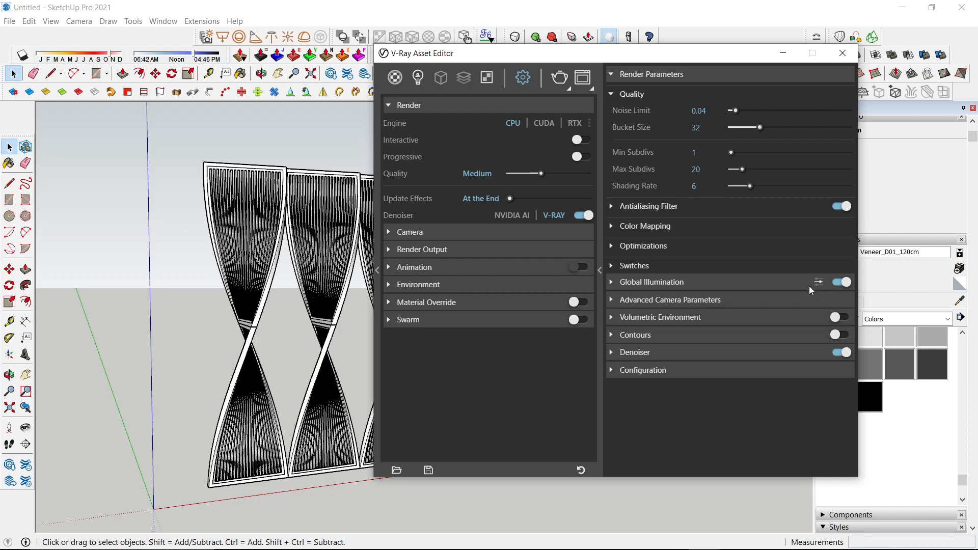
left_click(776, 283)
scroll(696, 417, "down", 5)
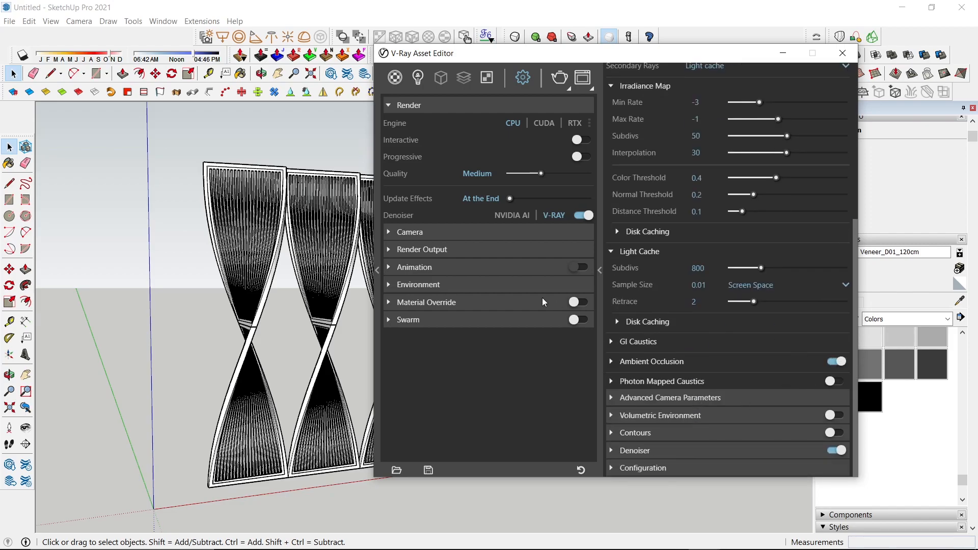
- Enable the safe frame, set the render output image width to 1500, and minimize the V-Ray Asset Editor
left_click(482, 250)
left_click(581, 268)
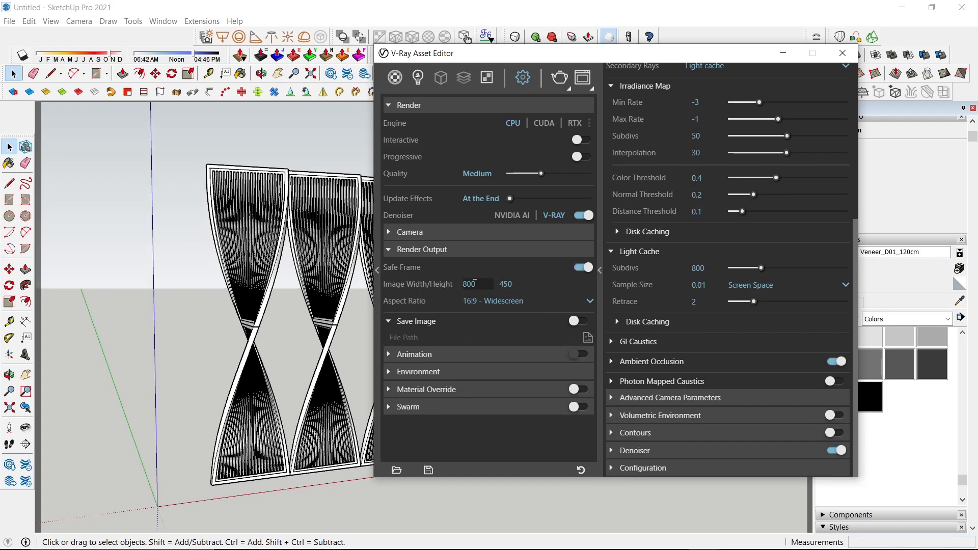
type("1500")
key("Return")
left_click(785, 55)
- Draw a ground rectangle of about 280 by 187 mm from the outer bottom corner of the first panel
middle_click_drag(261, 390, 299, 354)
key("r")
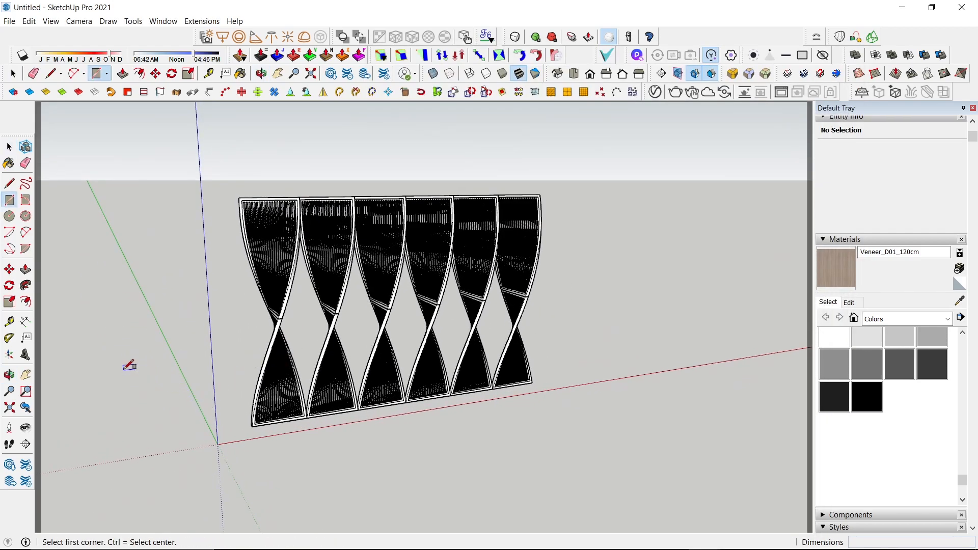
scroll(220, 412, "up", 4)
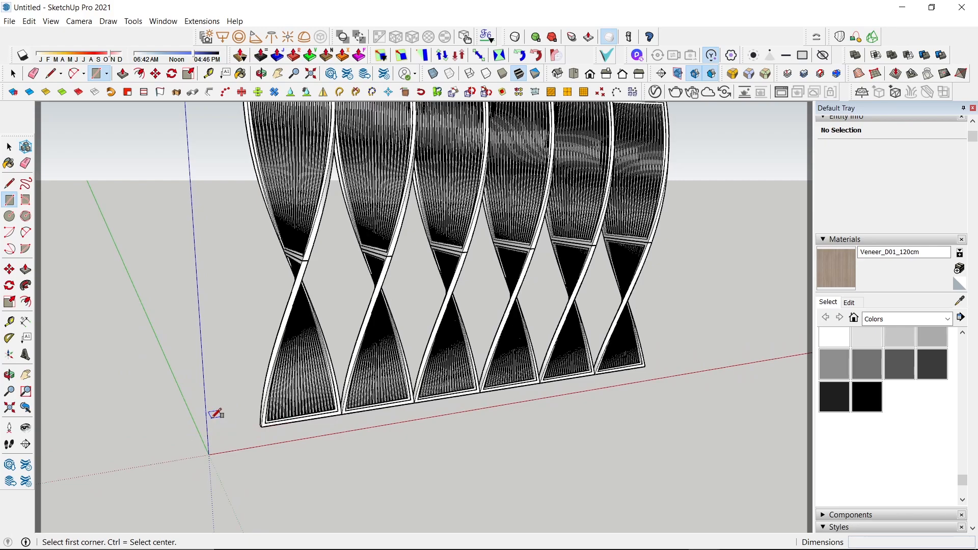
scroll(224, 413, "up", 3)
left_click(275, 436)
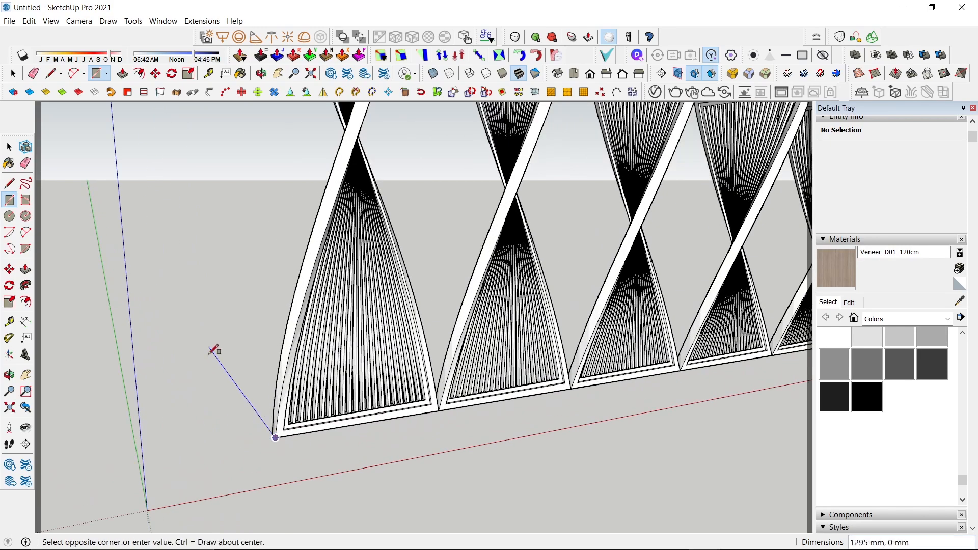
scroll(193, 377, "up", 3)
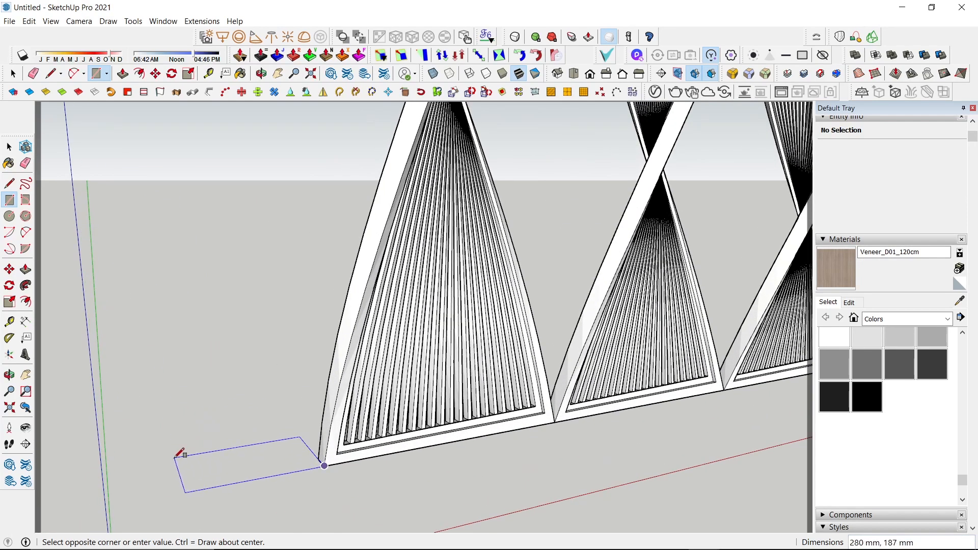
left_click(176, 463)
key("space")
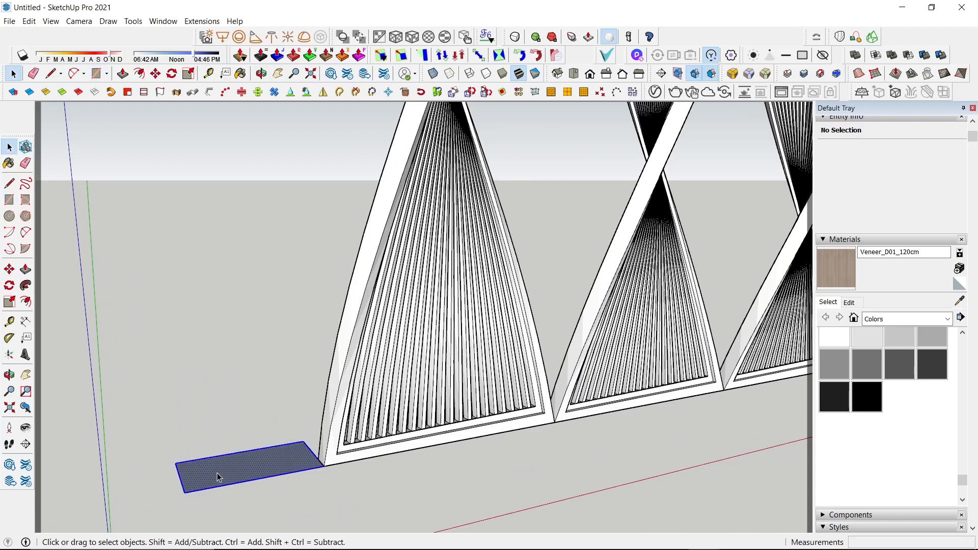
- Extrude the rectangle upward 2400 mm to match the top of the panels
double_click(217, 475)
key("p")
left_click(217, 475)
scroll(235, 296, "down", 5)
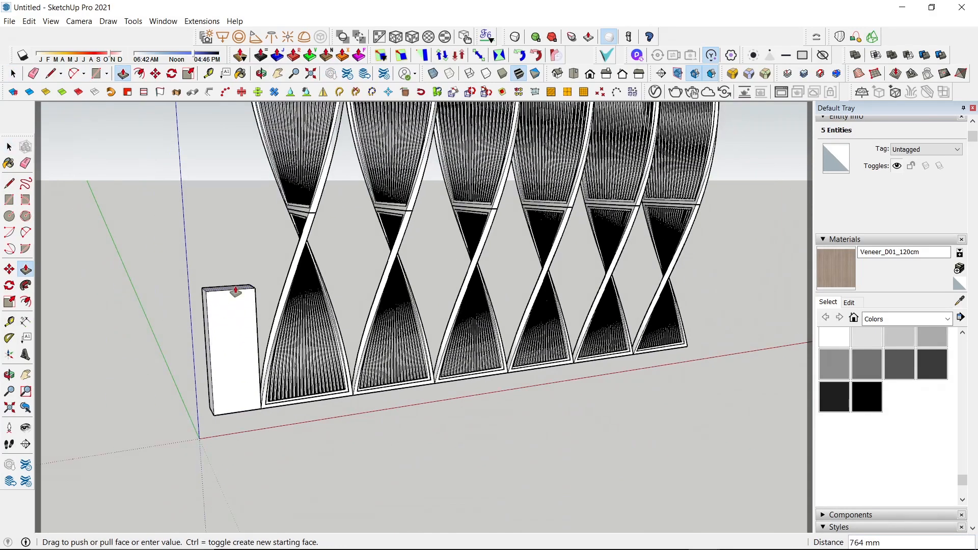
middle_click_drag(236, 291, 321, 498, "shift")
left_click(372, 254)
middle_click_drag(330, 317, 296, 290)
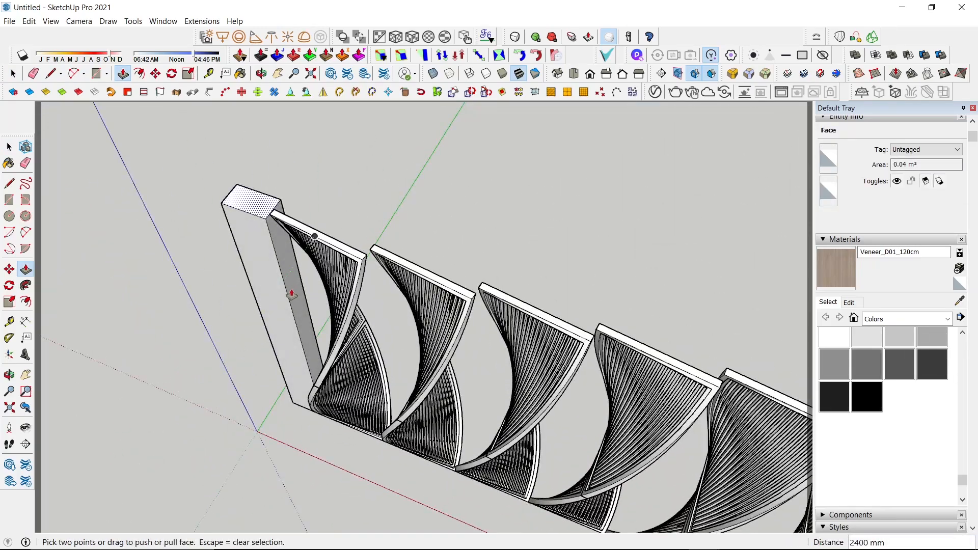
- Extrude the block's side face along the panel row into a wall about 4640 mm long
key("space")
left_click(292, 295)
key("p")
scroll(372, 306, "down", 3)
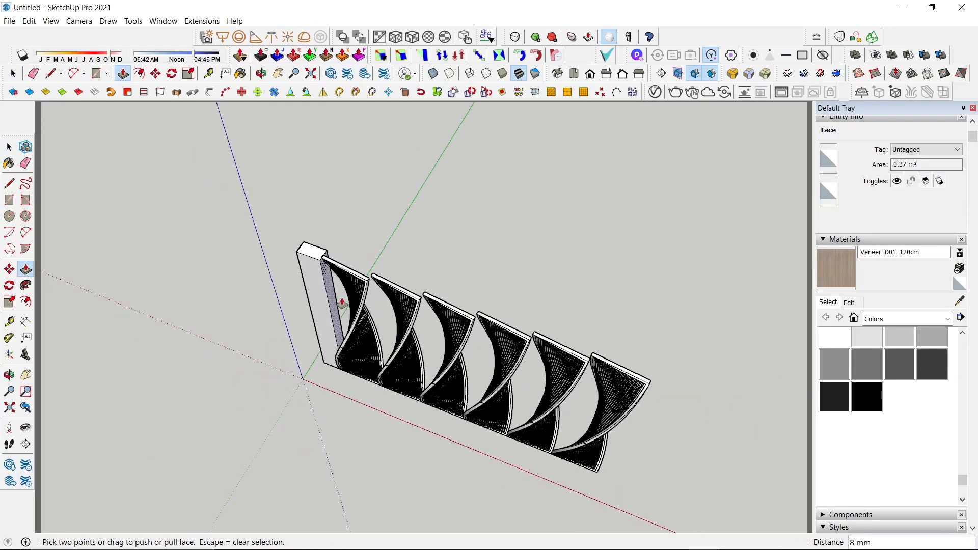
left_click_drag(329, 299, 706, 434)
- Select the whole wall block and move it back along the green axis, clear of the panels
key("space")
middle_click_drag(706, 434, 393, 389)
triple_click(374, 380)
key("m")
left_click(375, 380)
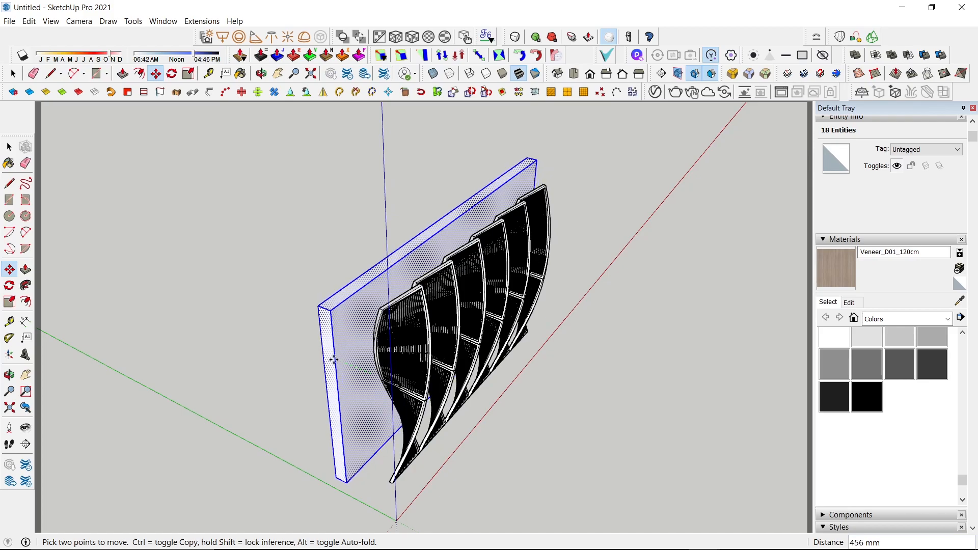
left_click(292, 334)
- Extrude the wall's bottom face slightly downward to form the thickness of a floor slab
scroll(312, 466, "up", 5)
key("space")
left_click(328, 466)
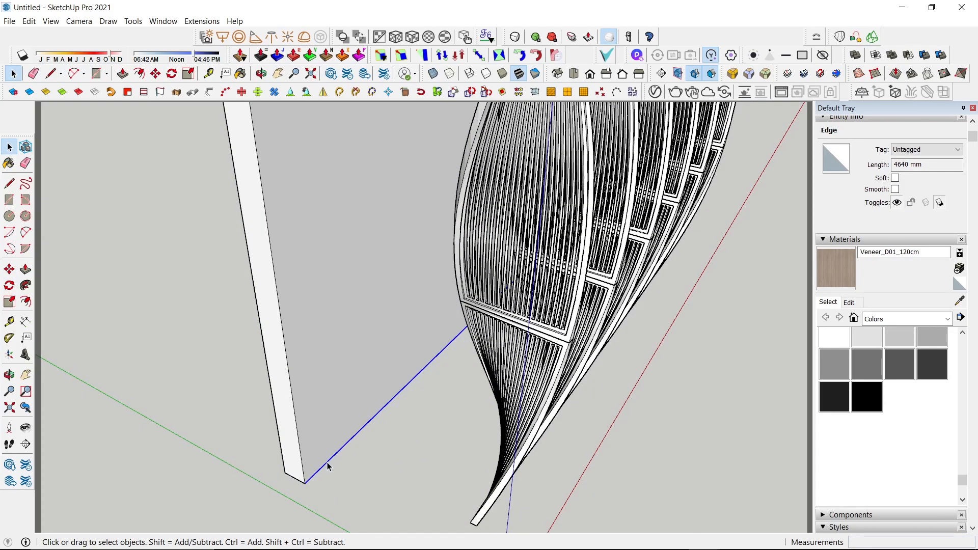
middle_click_drag(327, 470, 364, 204)
key("p")
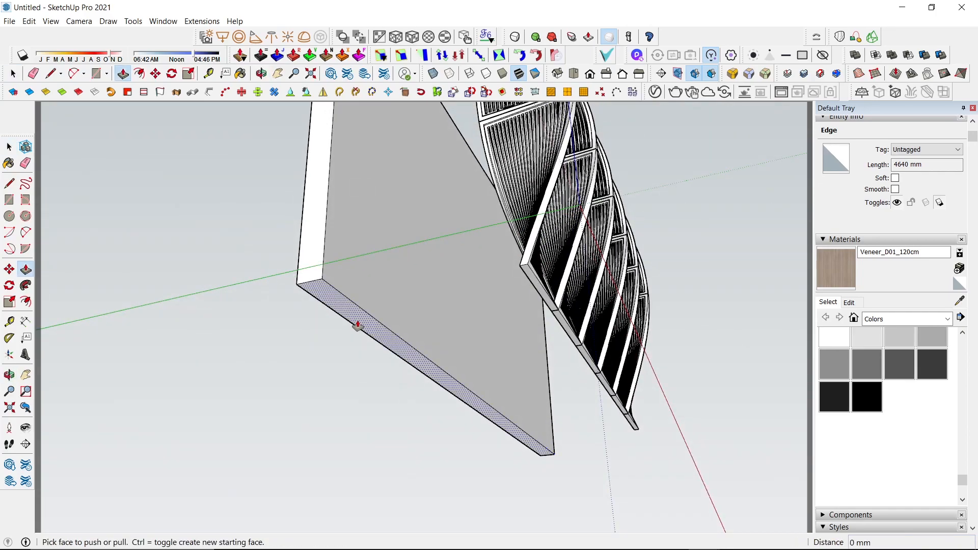
left_click(357, 327)
left_click(368, 333)
- Extrude the slab's inner side face about 2657 mm forward to make a floor beneath and beyond the panels
left_click(368, 334)
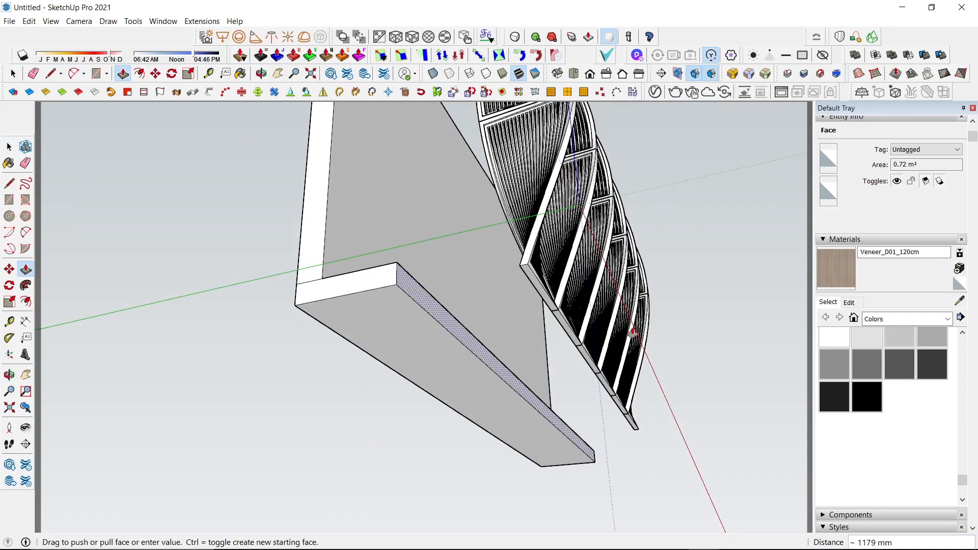
scroll(736, 318, "down", 2)
middle_click_drag(735, 318, 454, 372, "shift")
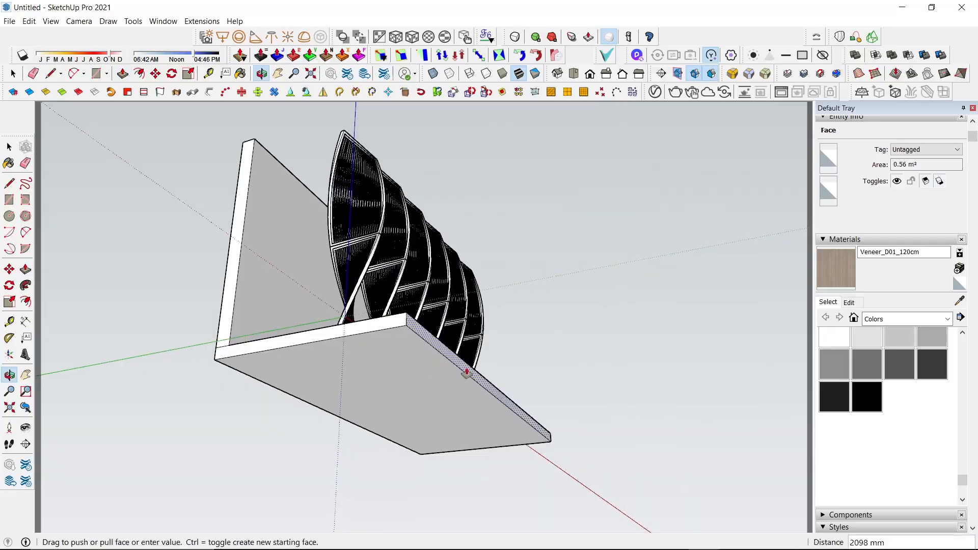
left_click(547, 361)
- Lengthen the floor and wall past the last panel by extruding their end faces by the same distance
middle_click_drag(522, 363, 387, 326)
scroll(360, 338, "up", 3)
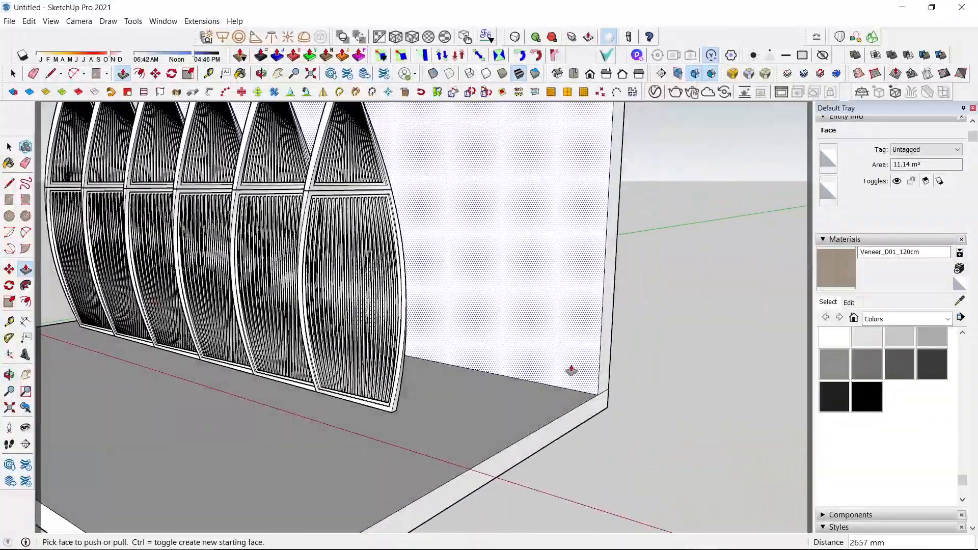
left_click(605, 409)
scroll(628, 414, "down", 2)
scroll(655, 409, "down", 4)
middle_click_drag(683, 427, 448, 341, "shift")
left_click(448, 341)
double_click(402, 299)
- Extrude the opposite end faces of the floor and wall outward beyond the first panel
middle_click_drag(400, 295, 356, 305)
left_click(304, 361)
left_click(167, 386)
double_click(271, 333)
scroll(416, 273, "up", 5)
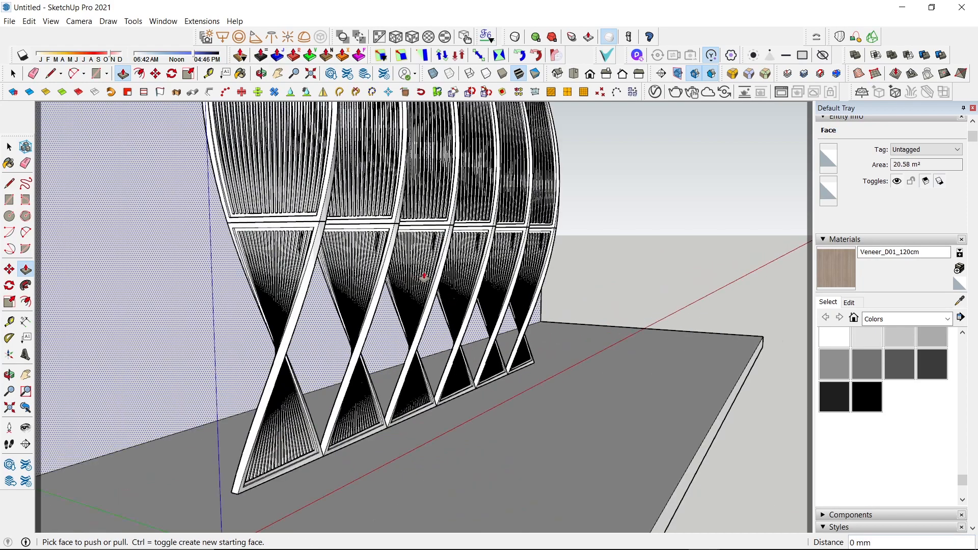
- Extend the floor's front edge further forward, away from the wall
scroll(614, 406, "down", 6)
left_click(598, 400)
left_click(769, 458)
- Raise the top face of the back wall by about 1386 mm
middle_click_drag(548, 292, 308, 206)
left_click(308, 207)
middle_click_drag(299, 153, 408, 134)
left_click(409, 134)
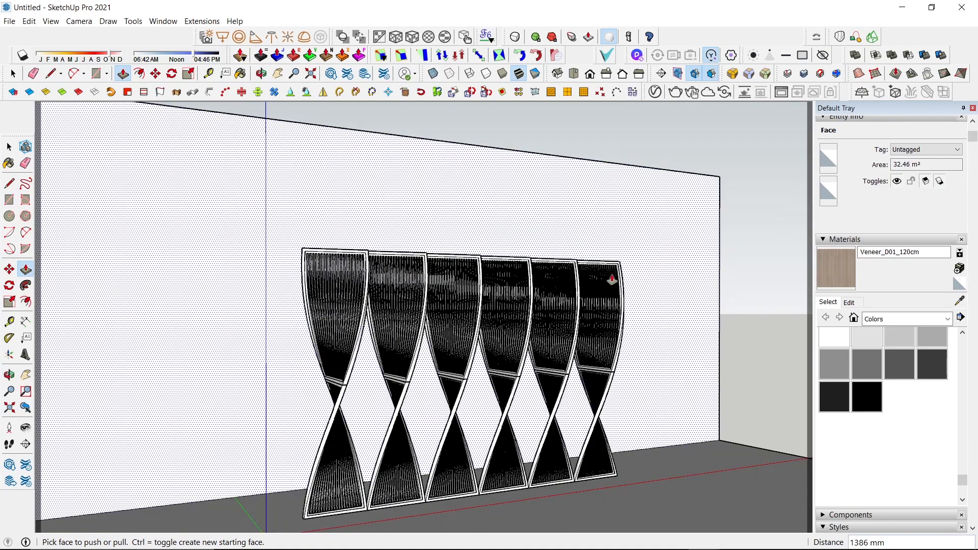
- Select the connected wall and floor geometry and make it a group
scroll(407, 452, "up", 5)
key("space")
left_click(181, 404)
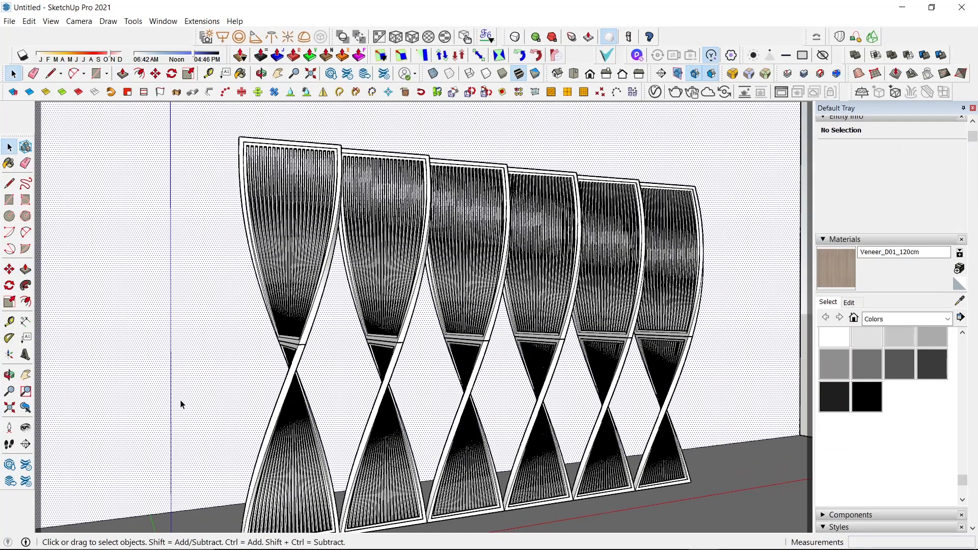
key("ctrl+a")
right_click(182, 404)
left_click(251, 168)
- Frame the partition against the back wall, add a scene of this view and update it
middle_click_drag(409, 349, 378, 331)
left_click(51, 21)
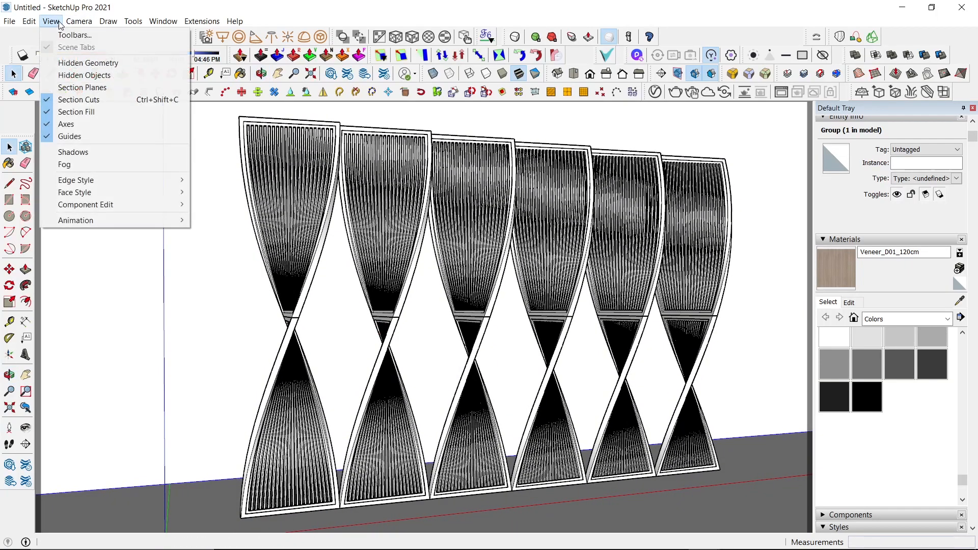
mouse_move(131, 220)
left_click(209, 222)
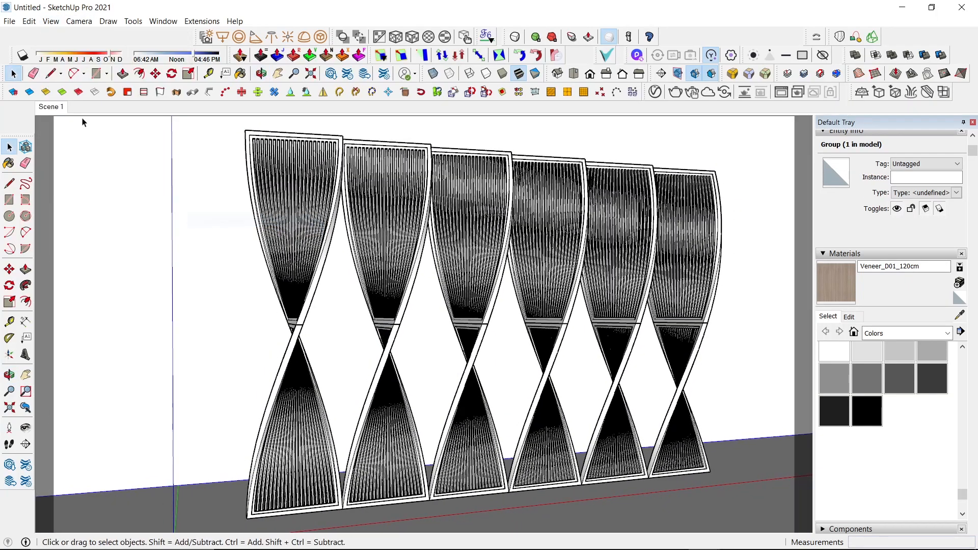
right_click(51, 113)
left_click(102, 150)
- Add the Veneer D01 120cm material from the V-Ray Wood & Laminate library to the scene materials
left_click(655, 92)
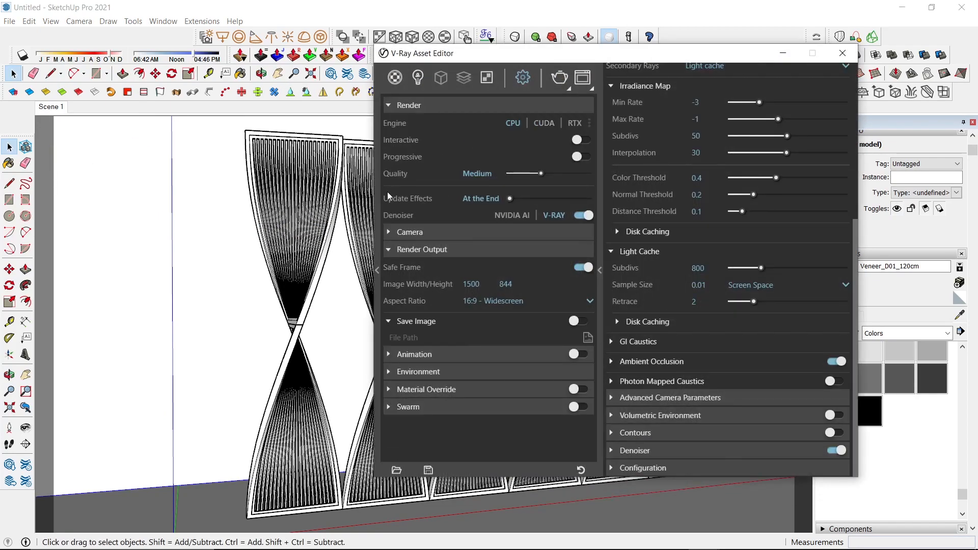
left_click(378, 204)
scroll(275, 329, "down", 3)
scroll(278, 306, "up", 3)
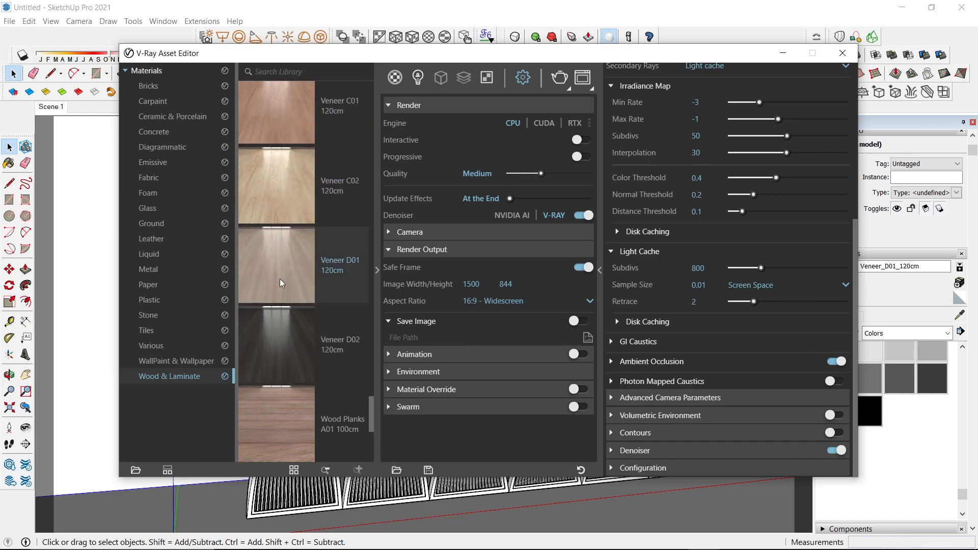
left_click(396, 79)
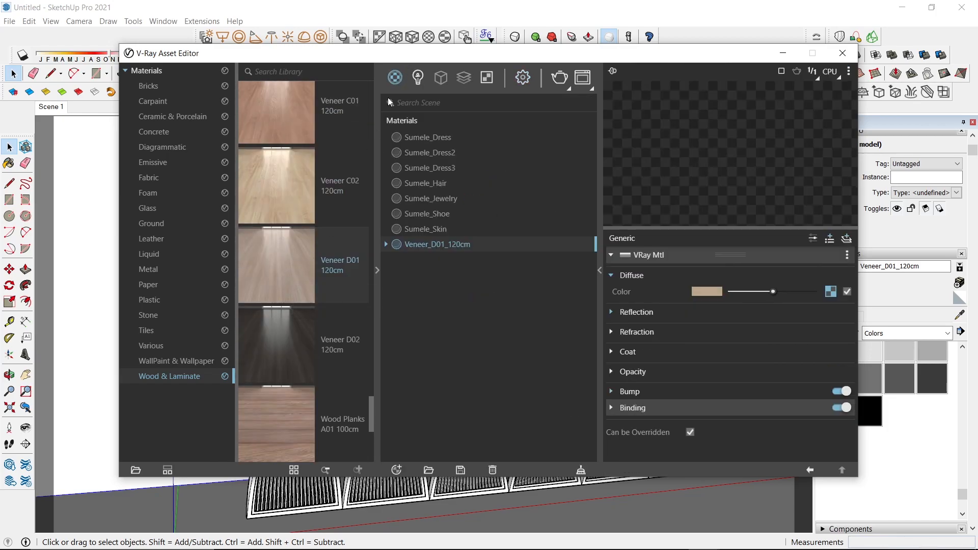
left_click_drag(280, 278, 448, 213)
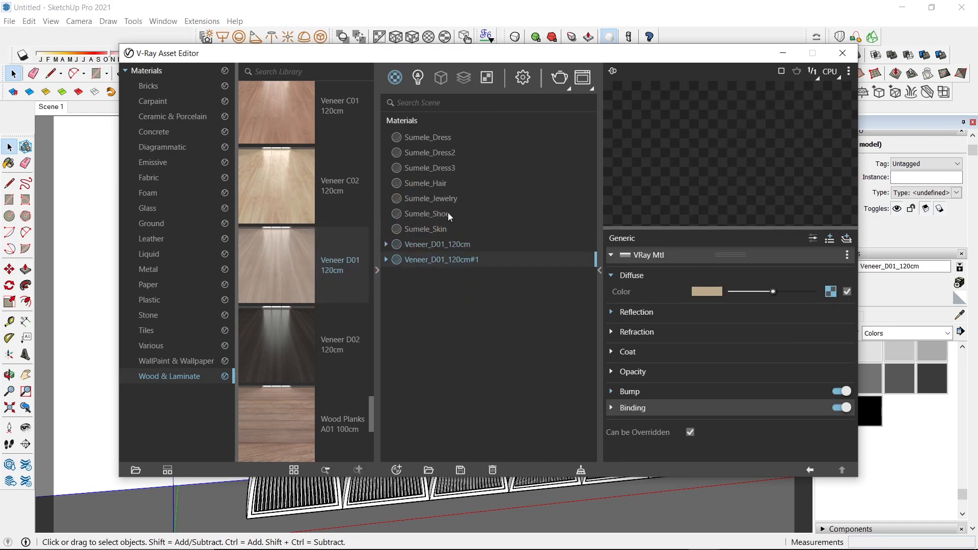
left_click(787, 57)
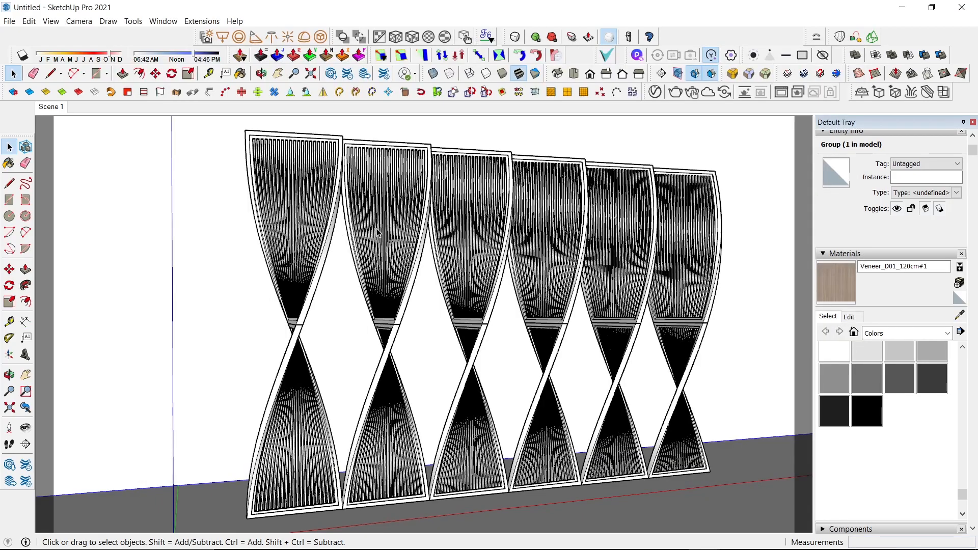
- Paint the six upper twisted panels with the Veneer_D01_120cm#1 material
triple_click(328, 175)
key("Escape")
key("b")
left_click(324, 245)
left_click(385, 217)
left_click(465, 201)
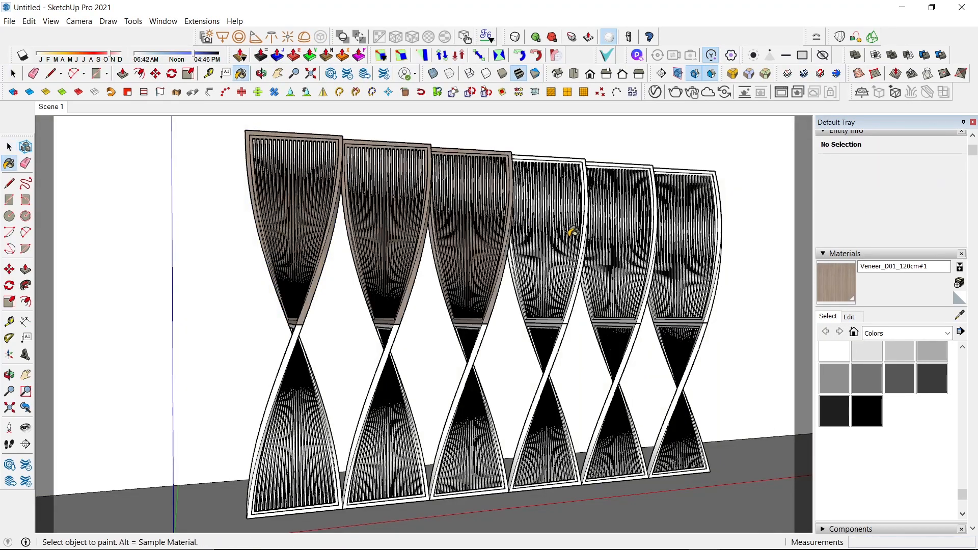
left_click(569, 232)
left_click(609, 230)
left_click(681, 234)
- Paint the six lower twisted panels with the same veneer material
left_click(661, 420)
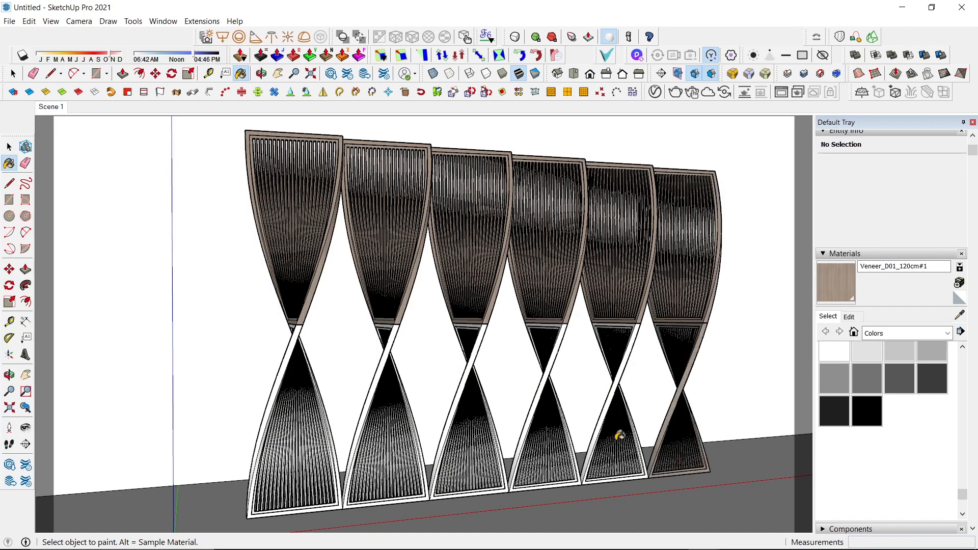
left_click(619, 432)
left_click(551, 439)
left_click(471, 443)
left_click(384, 447)
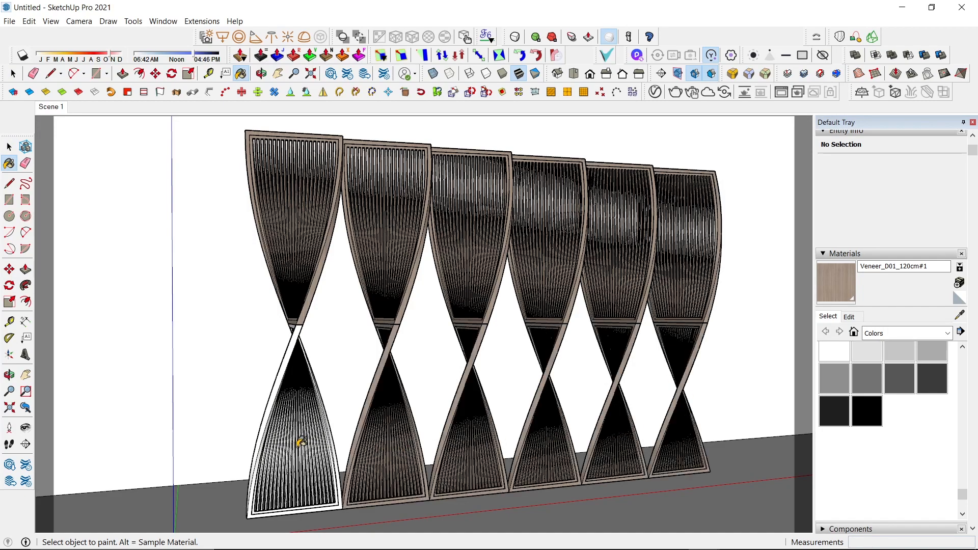
left_click(301, 441)
key("space")
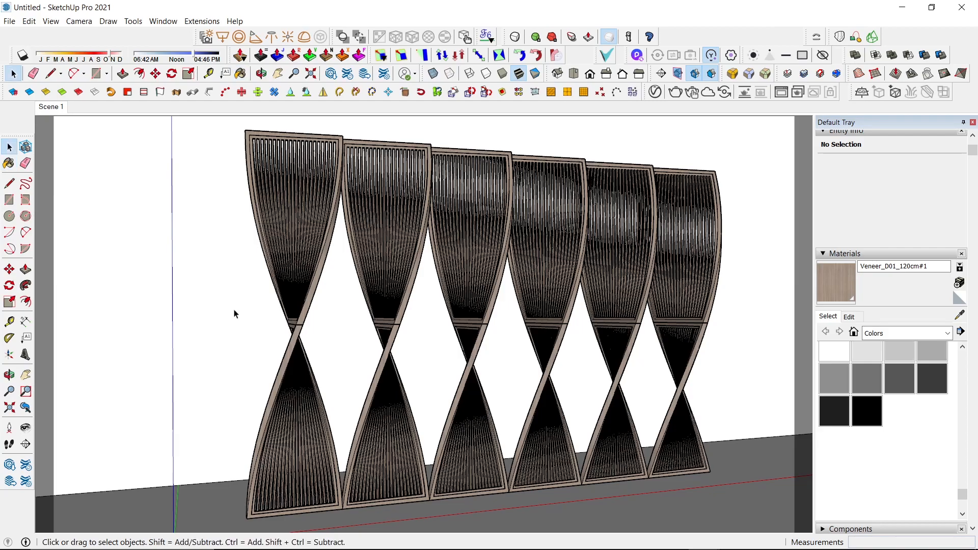
- Select the back wall face inside its group and add the library material Concrete Flooring H01 2m to the scene
left_click(240, 314)
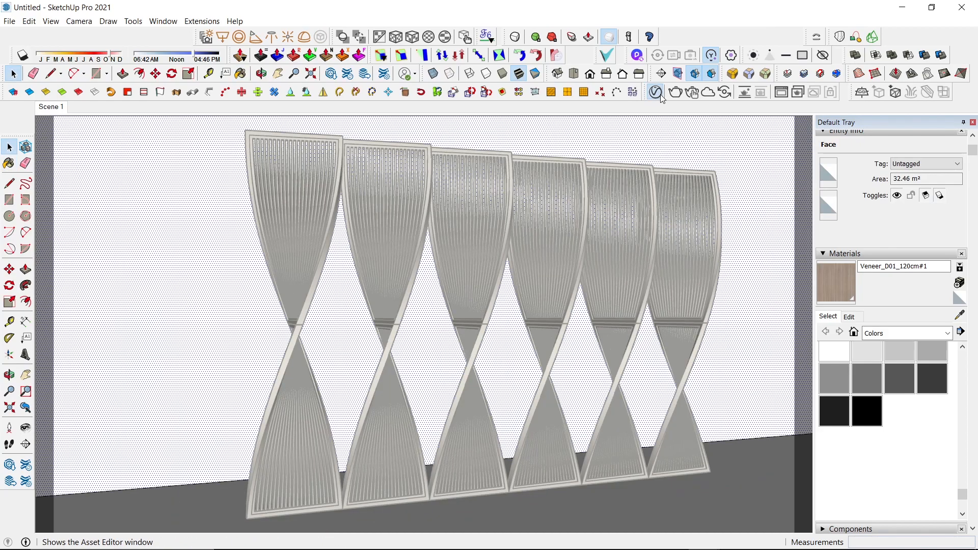
left_click(637, 55)
left_click(162, 99)
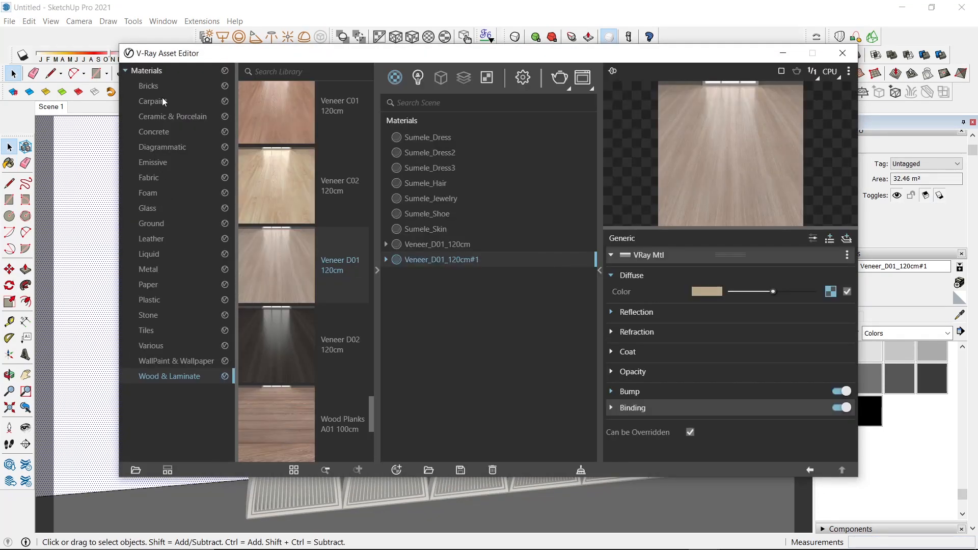
left_click(162, 98)
left_click(166, 132)
scroll(282, 224, "down", 3)
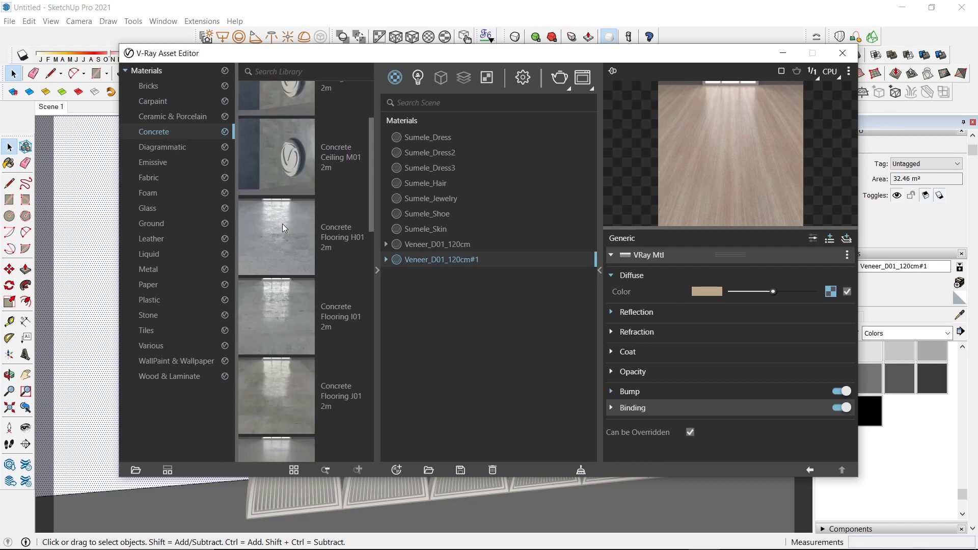
left_click_drag(265, 230, 432, 196)
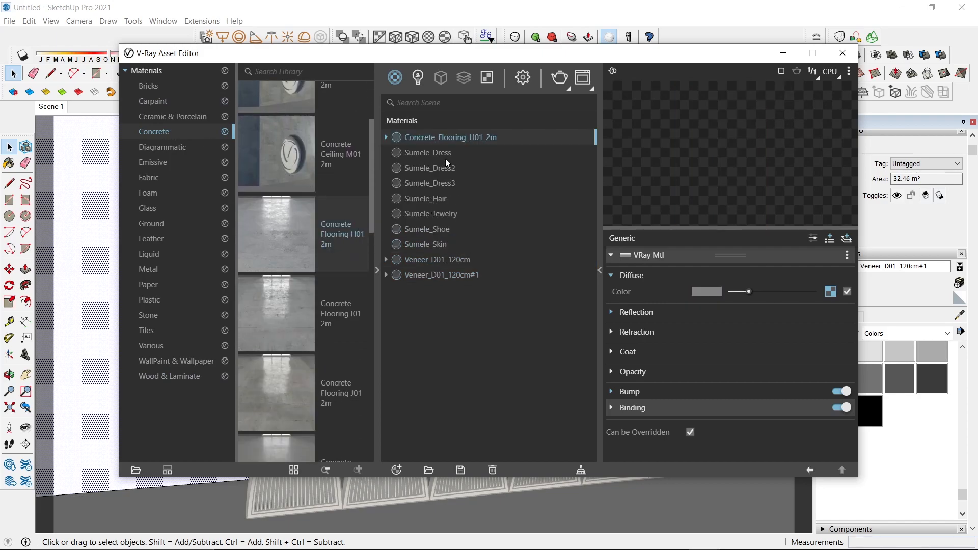
- Apply Concrete_Flooring_H01_2m to the selected wall face and minimize the Asset Editor
right_click(491, 141)
left_click(519, 160)
left_click(783, 54)
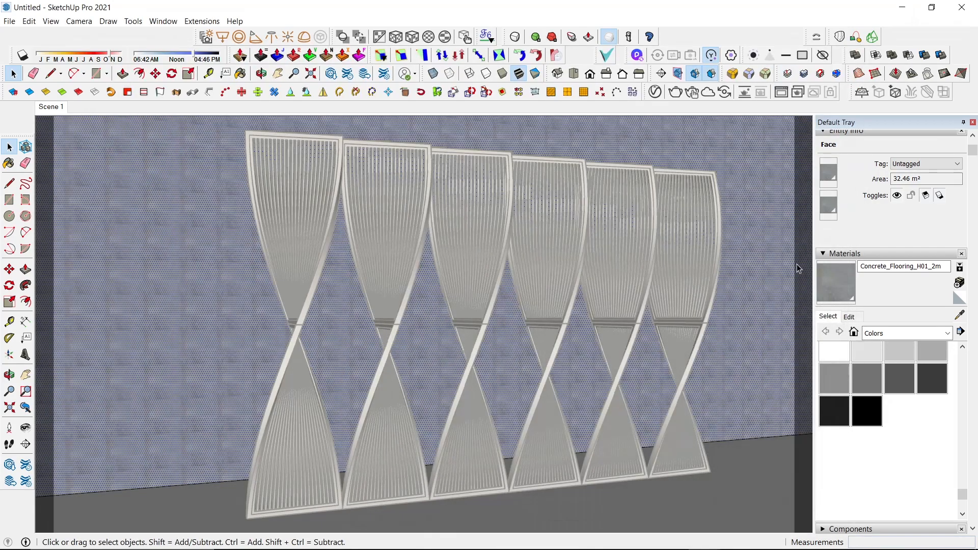
- Set the Concrete_Flooring_H01_2m texture size to 1200 mm wide and 1200 mm high
left_click(850, 316)
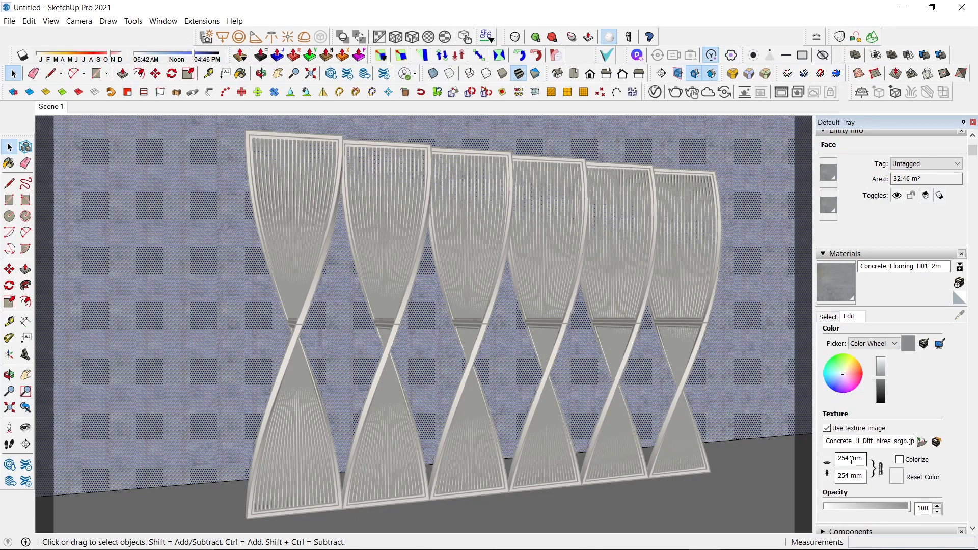
left_click_drag(851, 460, 833, 458)
type("1200")
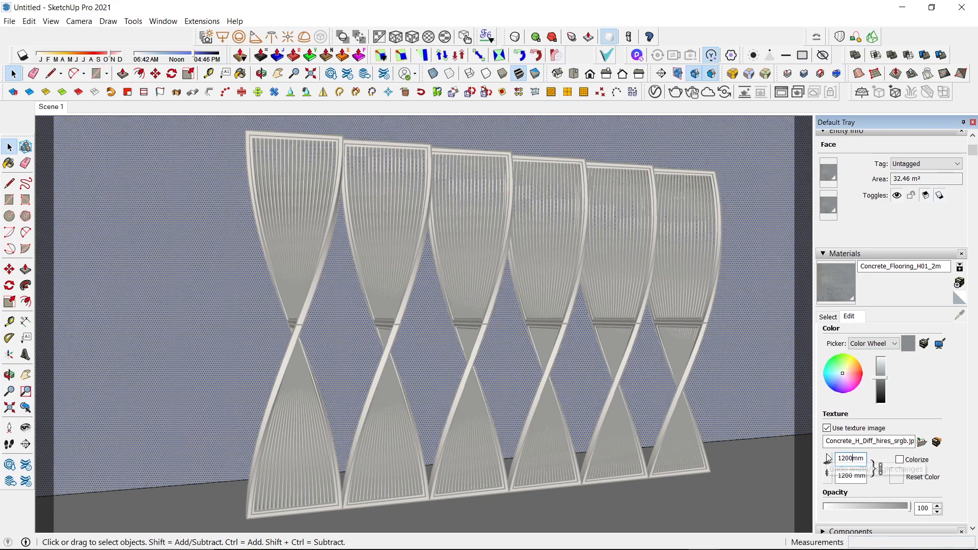
key("Return")
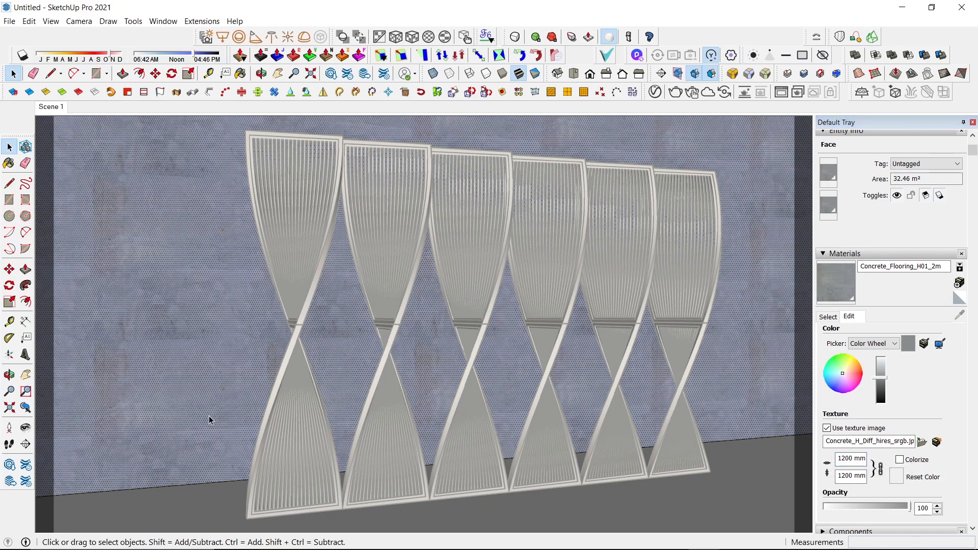
- Paint the floor with the Concrete_Flooring_H01_2m material and leave the wall-and-floor group
key("b")
key("alt")
left_click(223, 490)
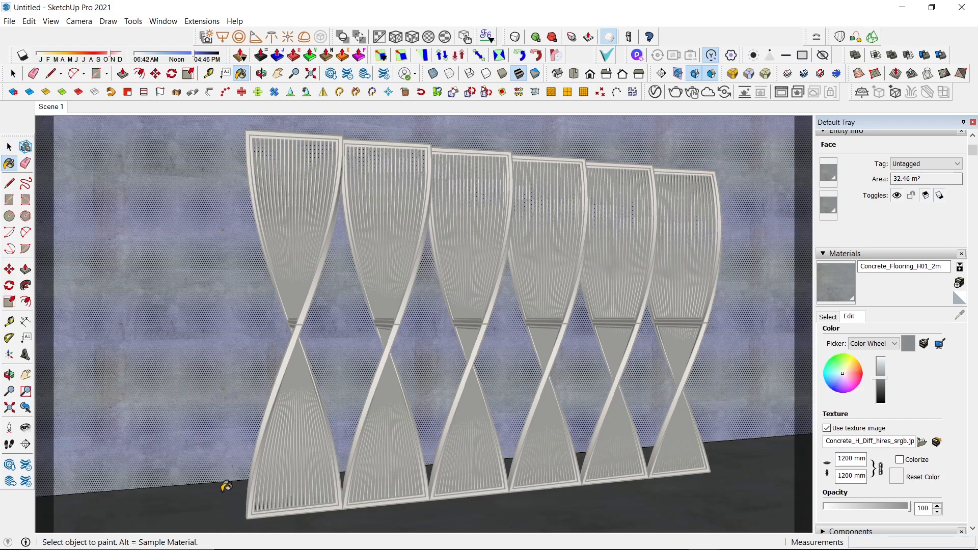
key("space")
key("Escape")
- Run a test render of the front view of the twisted partition, stop it and minimize the frame buffer
left_click(745, 92)
left_click(563, 171)
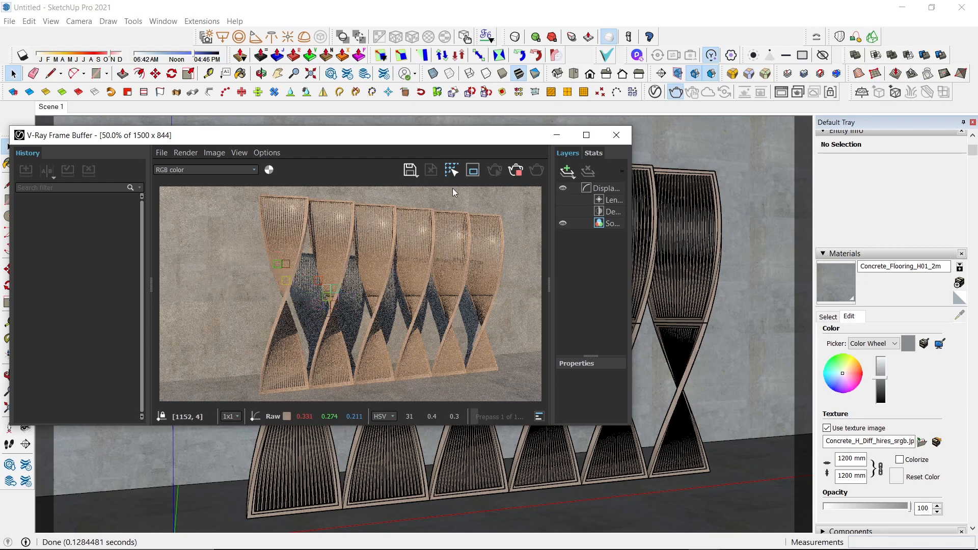
left_click_drag(472, 143, 566, 128)
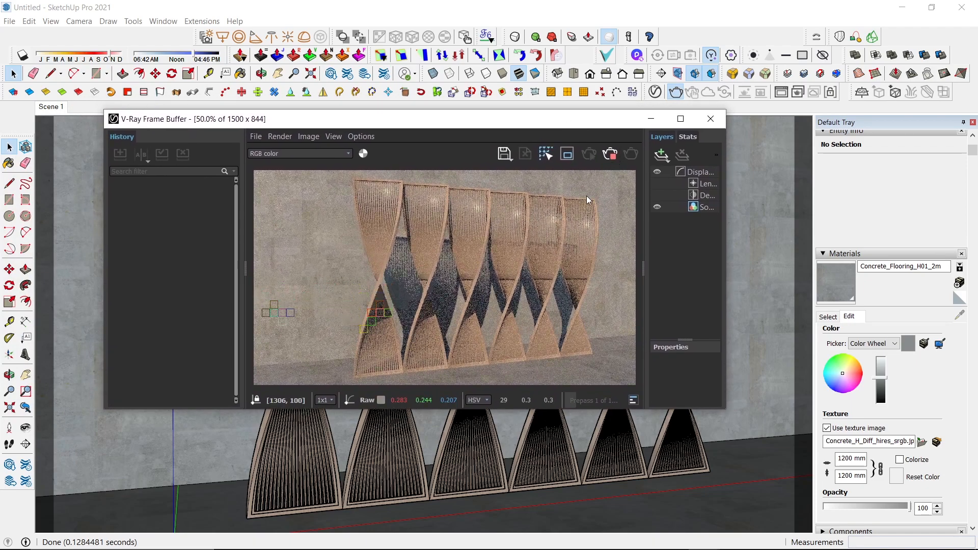
left_click(611, 154)
left_click(651, 119)
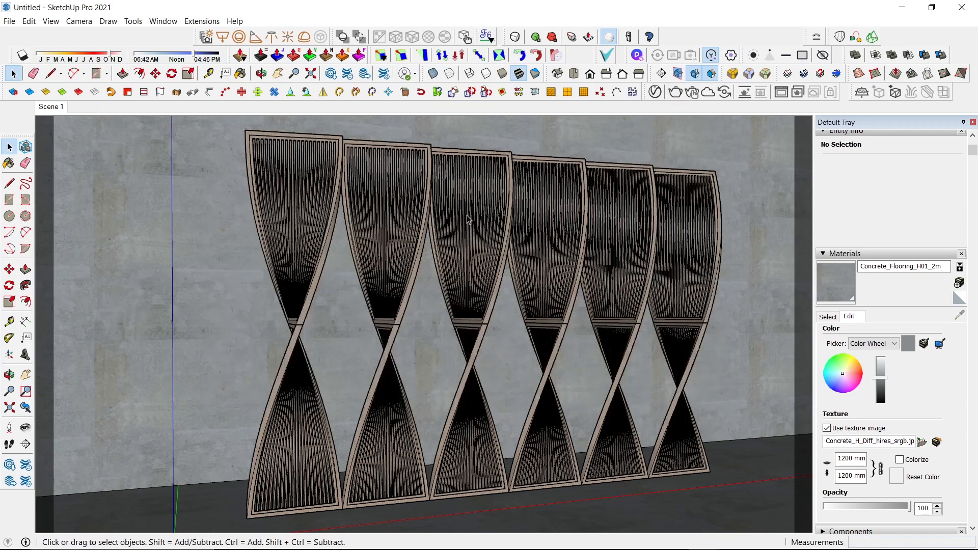
- Run a test render of the partition from the opposite side, stop it and minimize the frame buffer
scroll(429, 254, "down", 3)
middle_click_drag(430, 253, 282, 253)
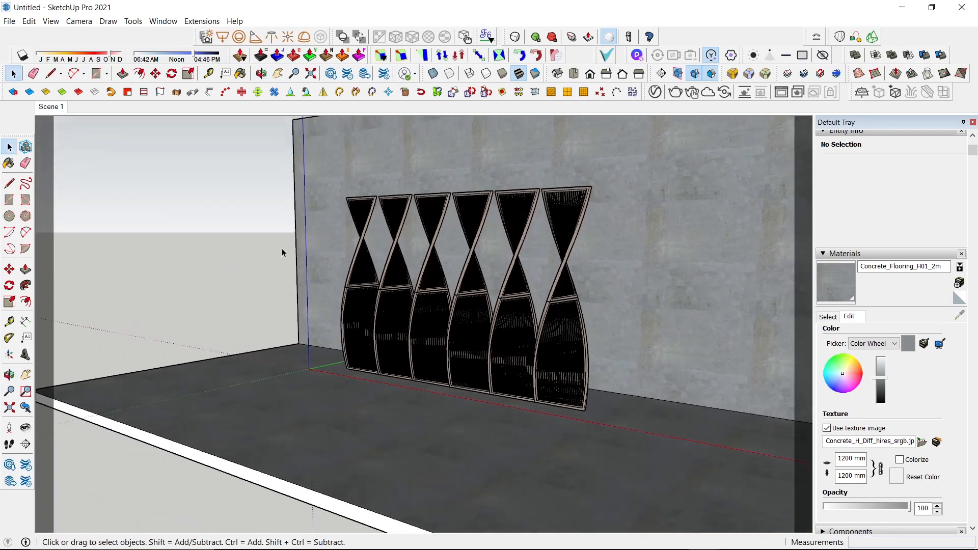
scroll(407, 295, "up", 4)
middle_click_drag(406, 295, 482, 364)
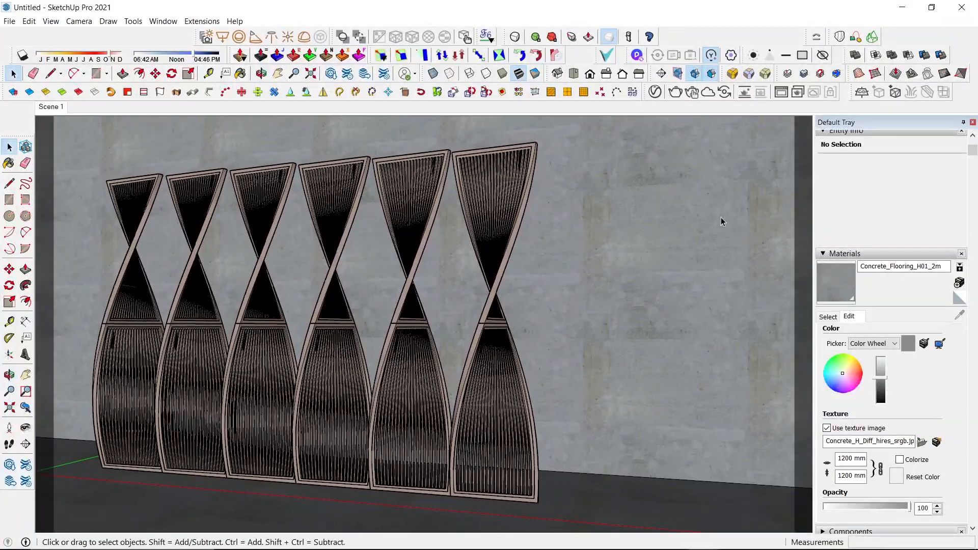
left_click(782, 93)
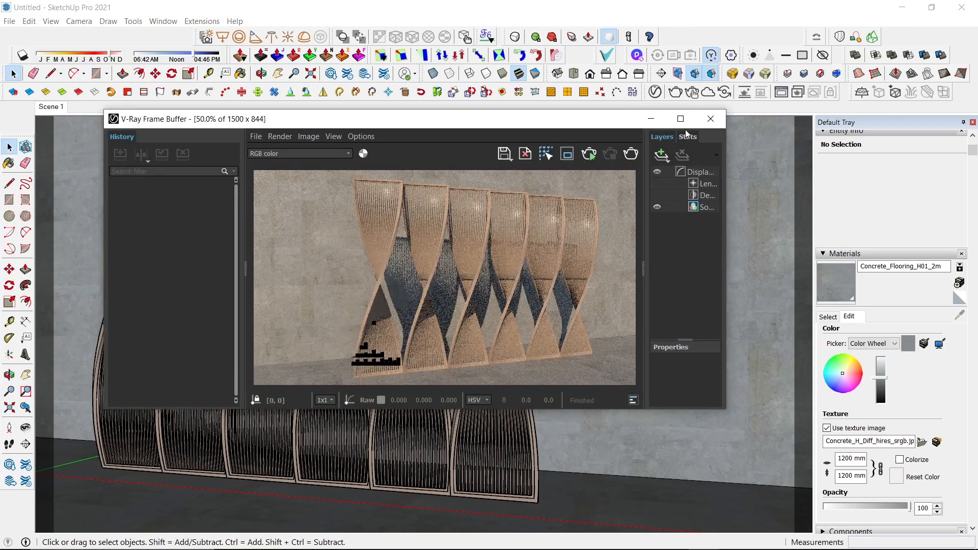
left_click(632, 154)
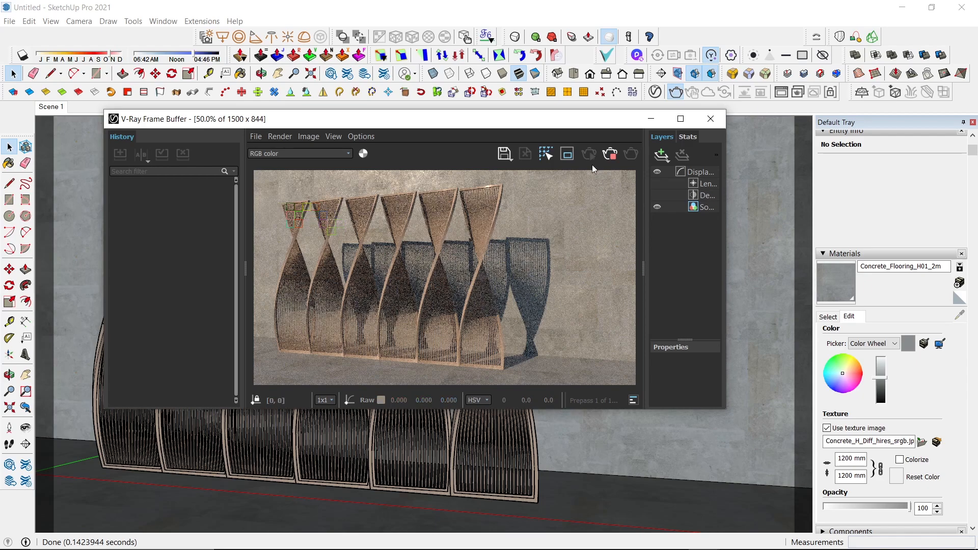
left_click(610, 156)
left_click(650, 119)
scroll(601, 252, "down", 4)
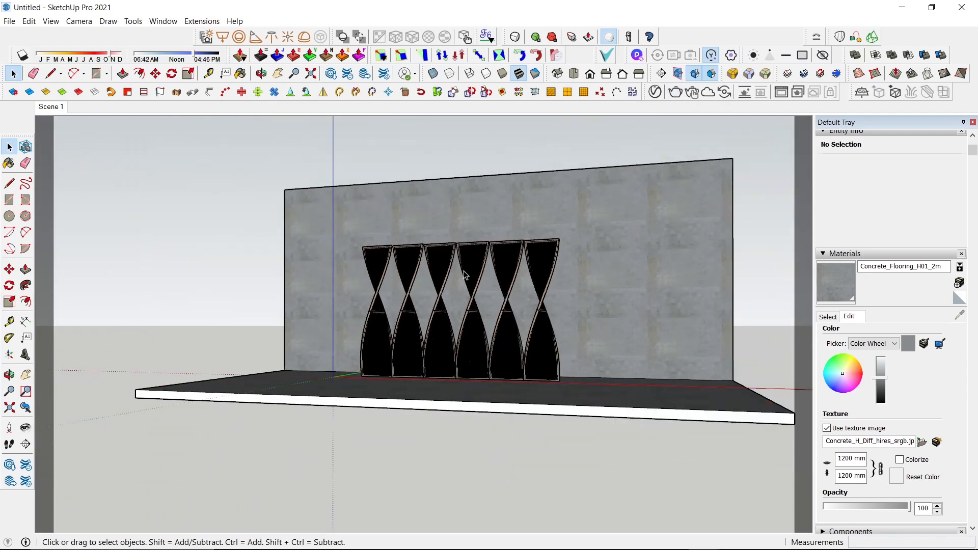
scroll(510, 331, "down", 2)
middle_click_drag(564, 419, 364, 234)
left_click_drag(255, 174, 776, 488)
scroll(522, 368, "up", 2)
key("q")
left_click(456, 403)
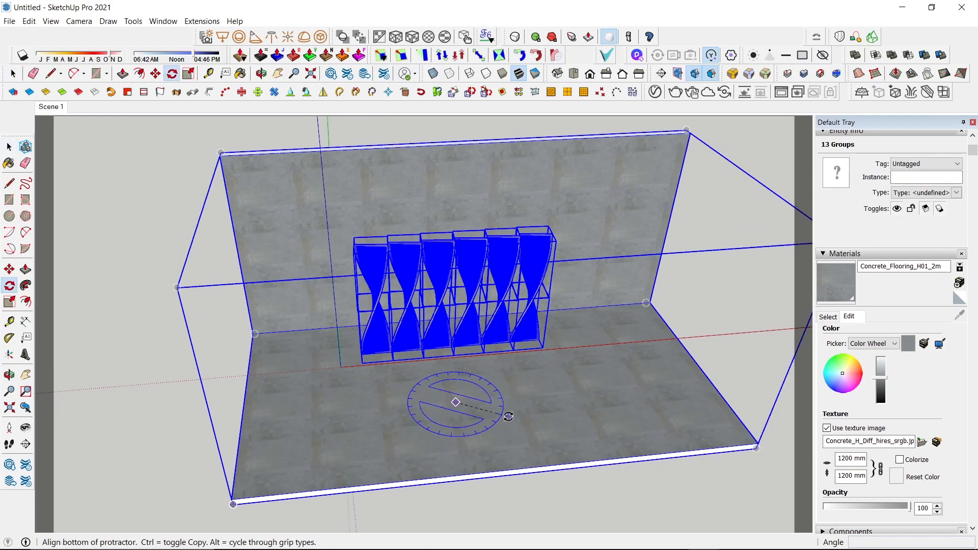
left_click(531, 392)
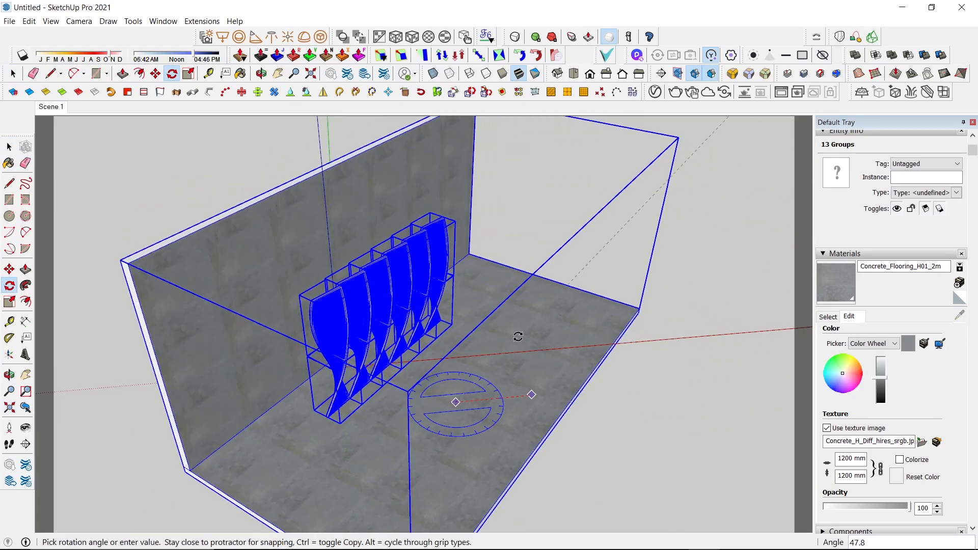
key("space")
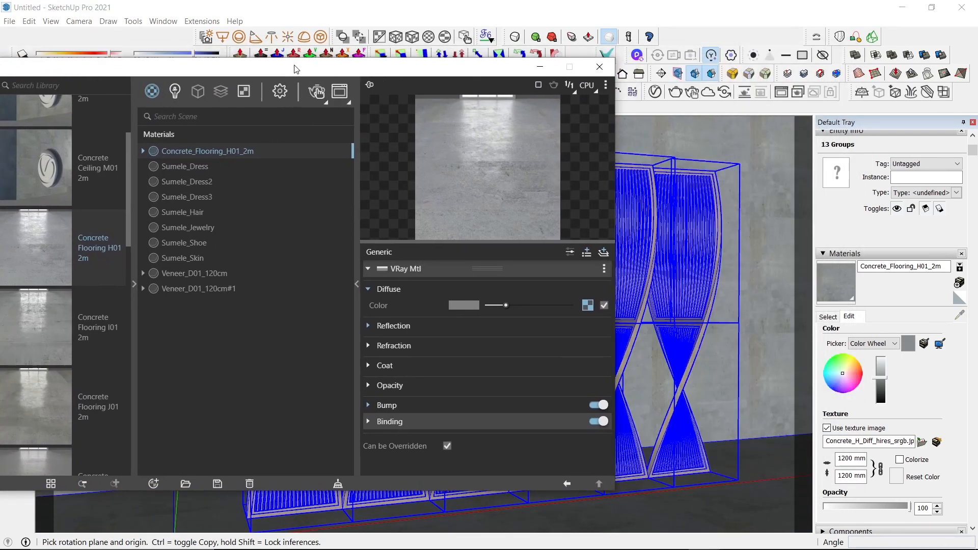
- Start an interactive render beside the Asset Editor and enable custom orientation for the SunLight
left_click_drag(296, 69, 79, 122)
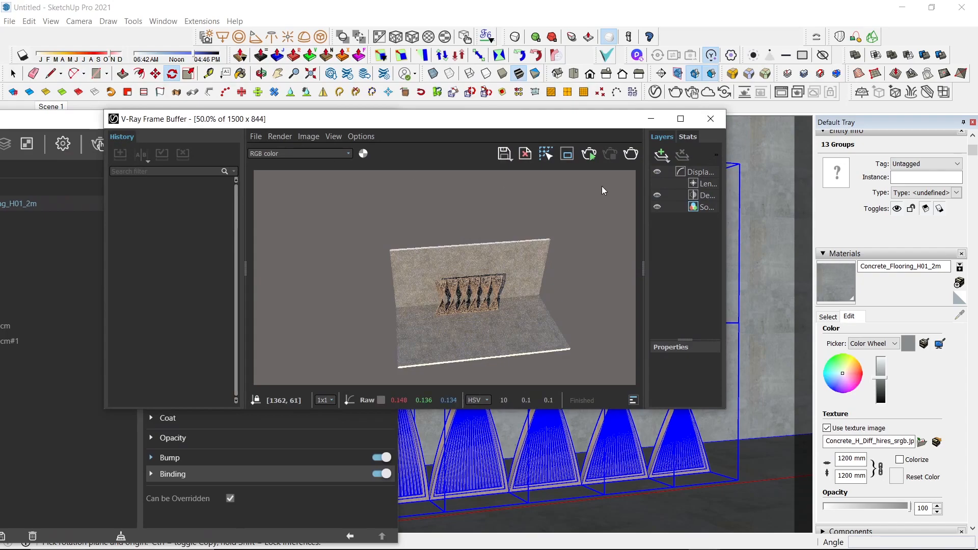
left_click_drag(49, 121, 106, 181)
left_click_drag(411, 126, 711, 151)
left_click_drag(335, 179, 447, 88)
left_click(124, 115)
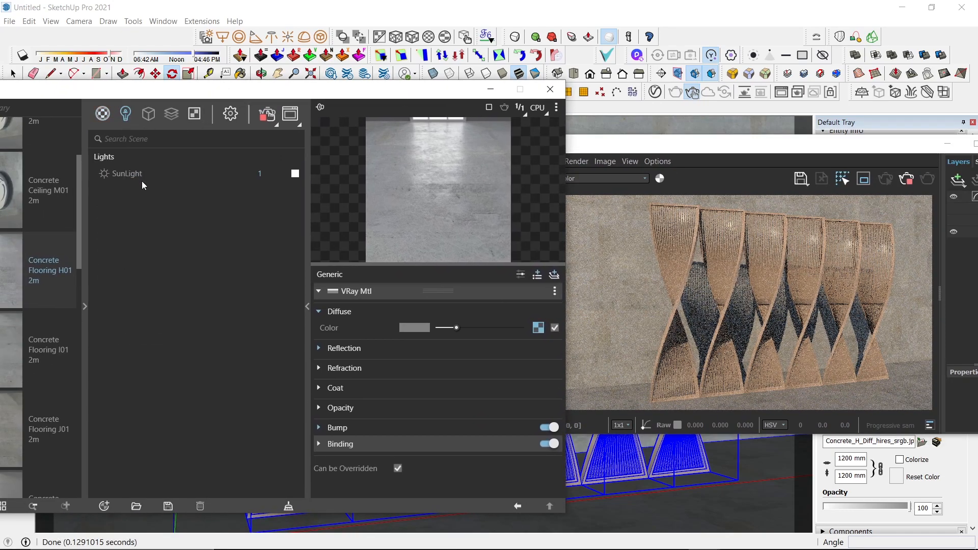
left_click(122, 172)
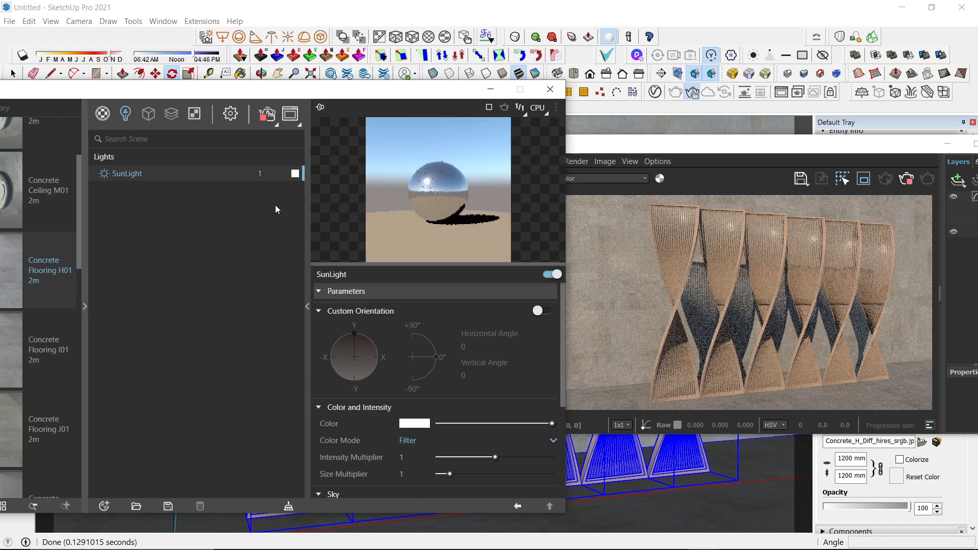
left_click(540, 312)
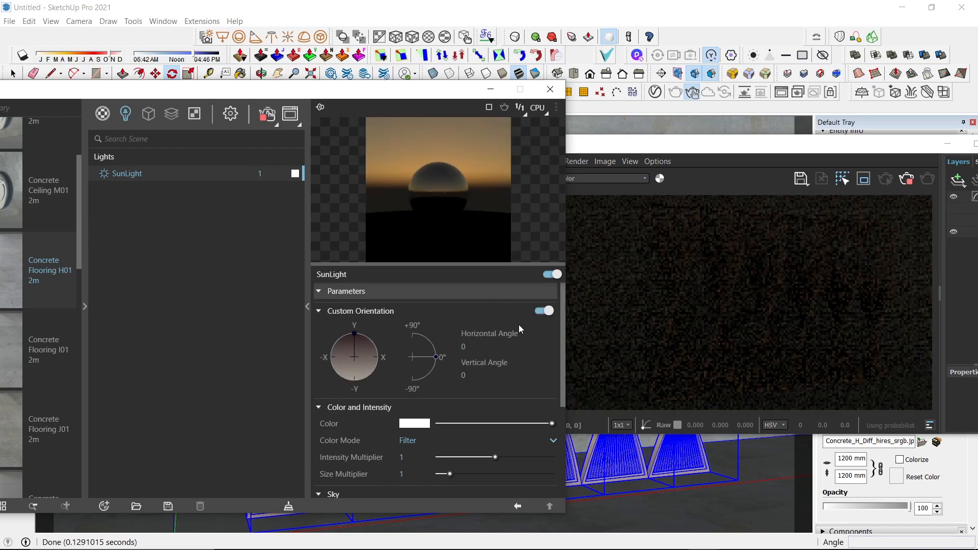
- Orient the SunLight to a horizontal angle of about 140.6 and a vertical angle of about 39
left_click_drag(433, 351, 424, 320)
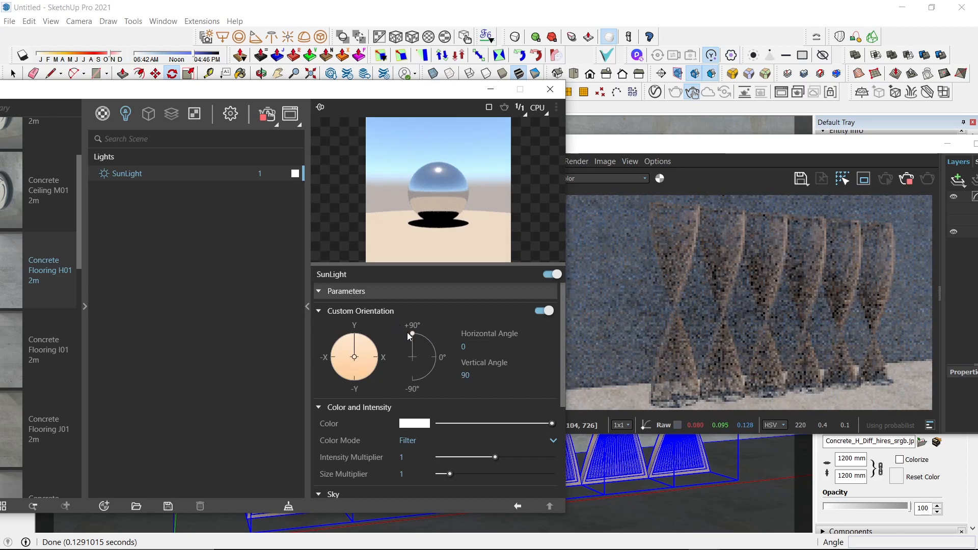
left_click_drag(355, 345, 337, 335)
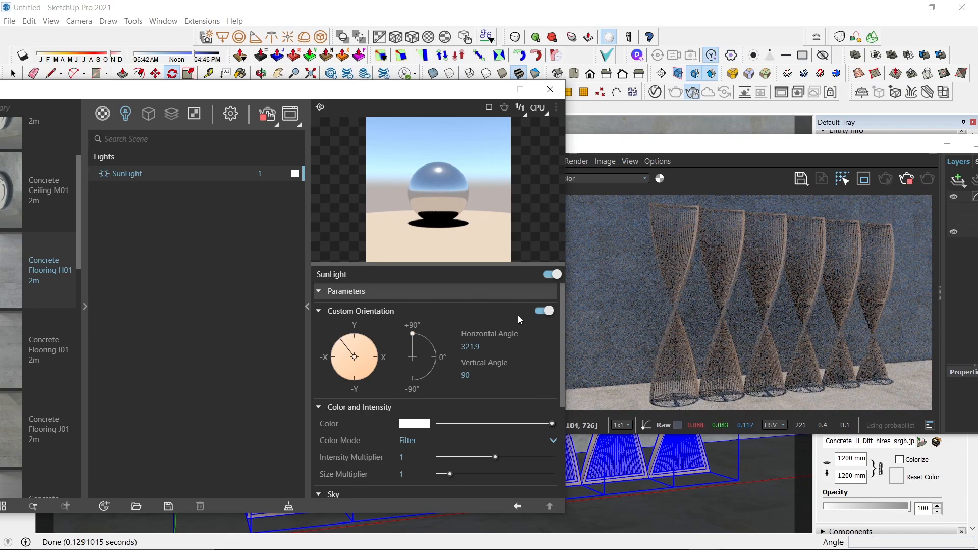
left_click_drag(355, 343, 362, 377)
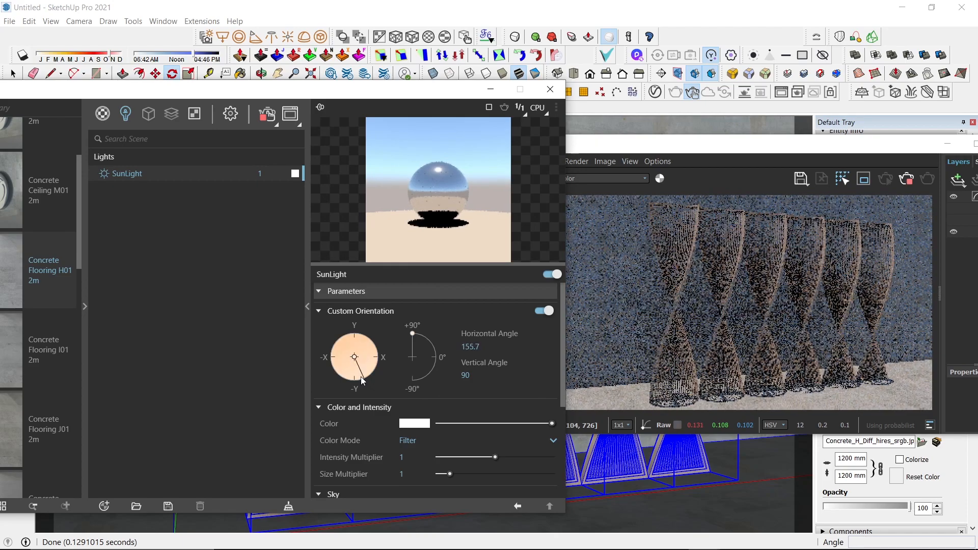
left_click_drag(412, 335, 430, 341)
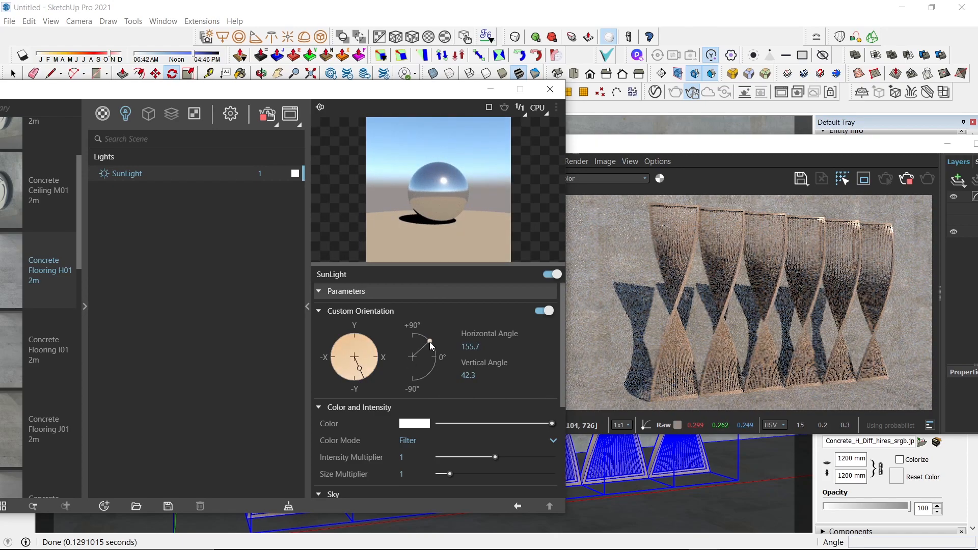
left_click_drag(360, 368, 345, 368)
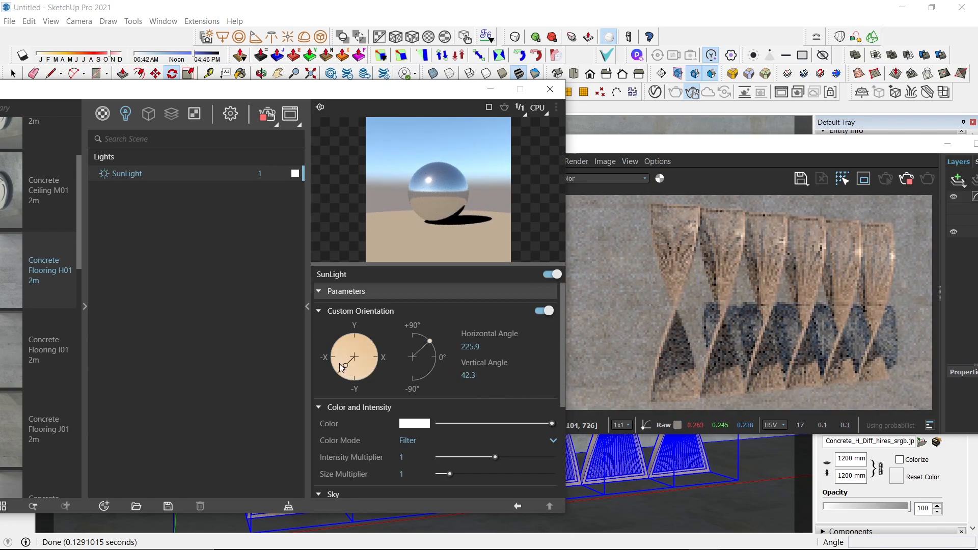
left_click_drag(338, 368, 368, 372)
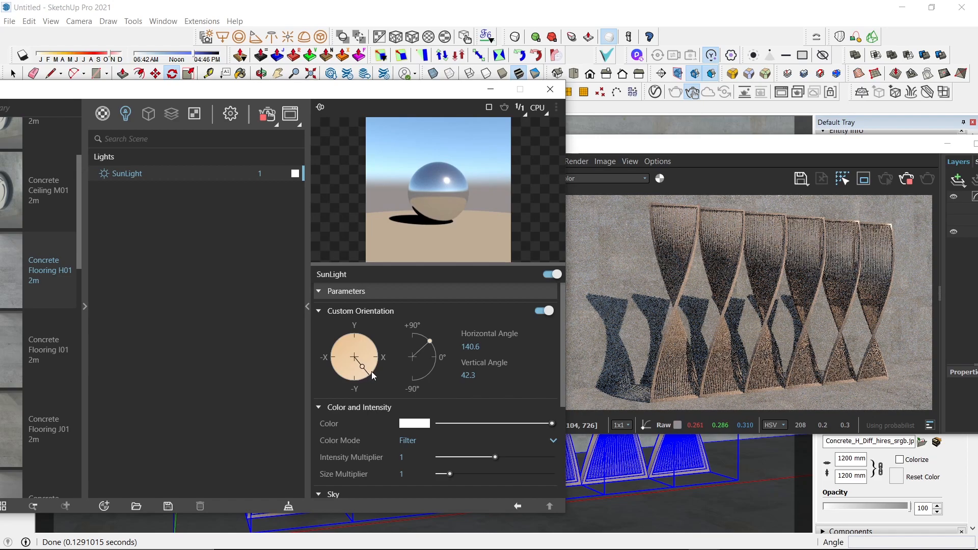
left_click(426, 340)
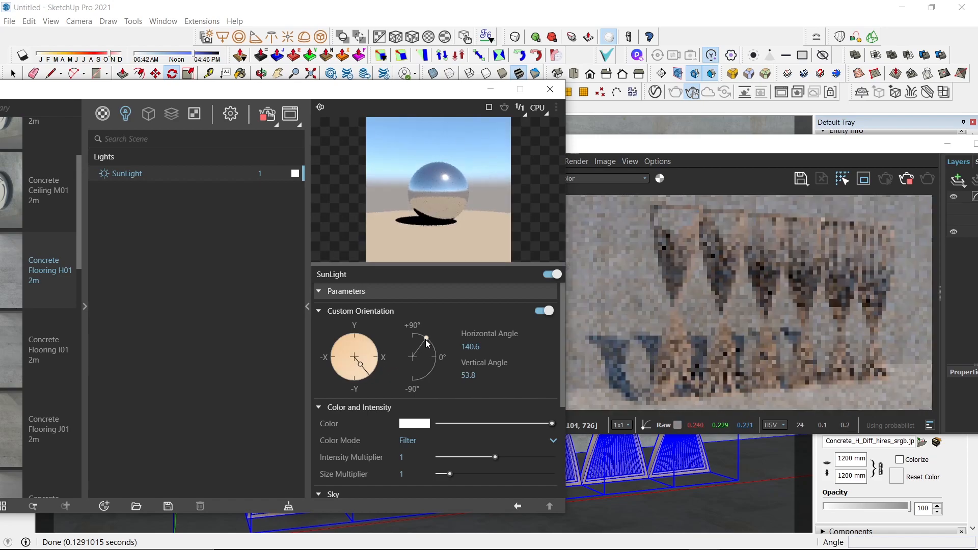
left_click(431, 343)
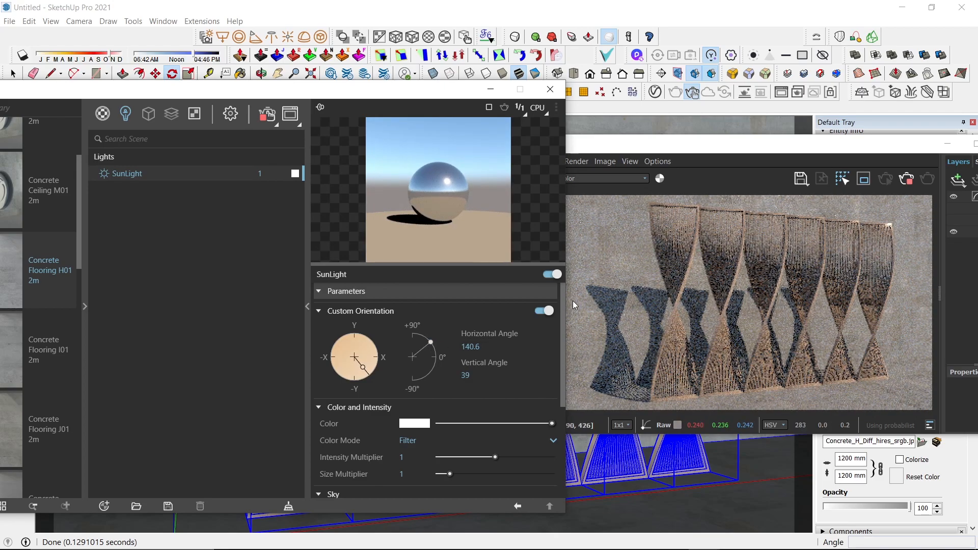
- Test-render the partition with the new sun direction, stop the render and minimize the frame buffer
left_click(491, 89)
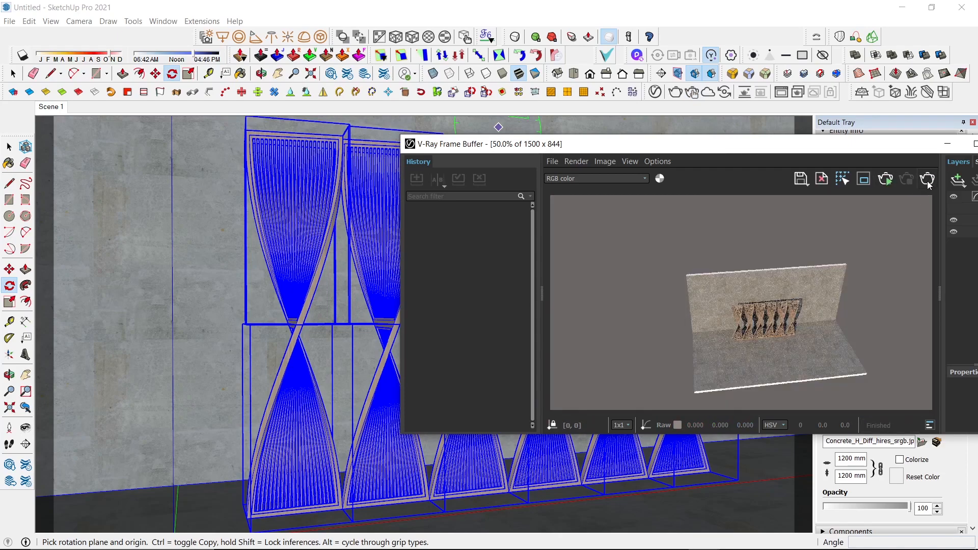
left_click_drag(748, 146, 572, 145)
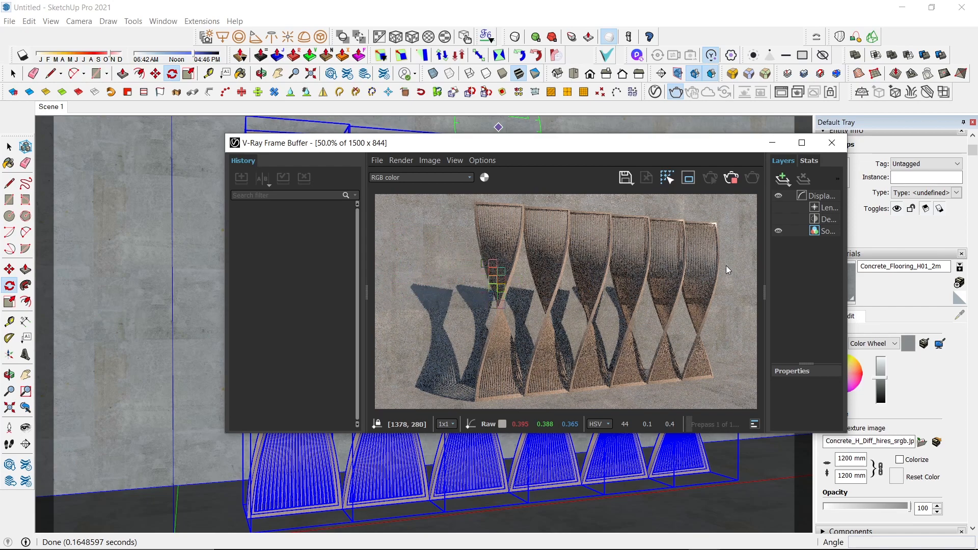
left_click(731, 178)
left_click(772, 144)
- Set the render quality to Medium+ and the output image width to 3000, and open the frame buffer
middle_click_drag(530, 297, 551, 300, "shift")
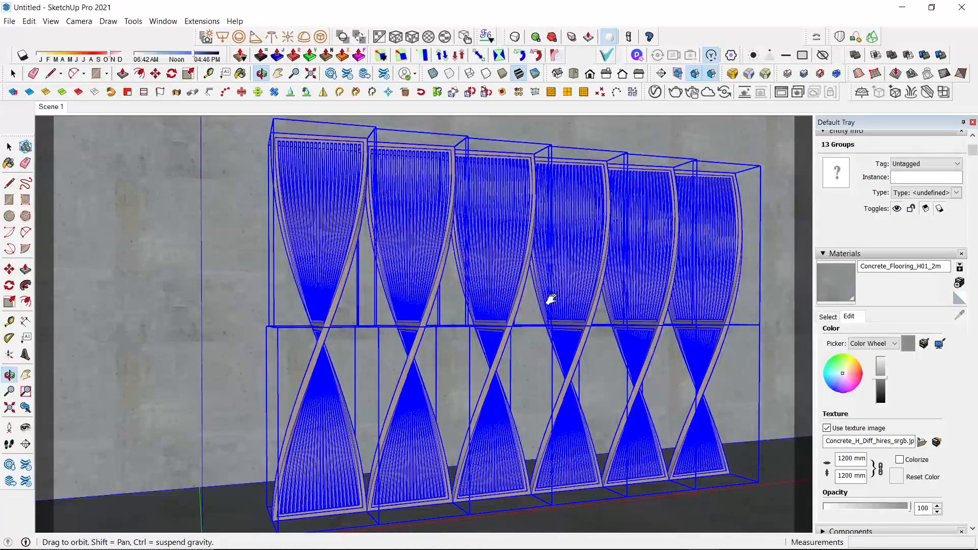
key("space")
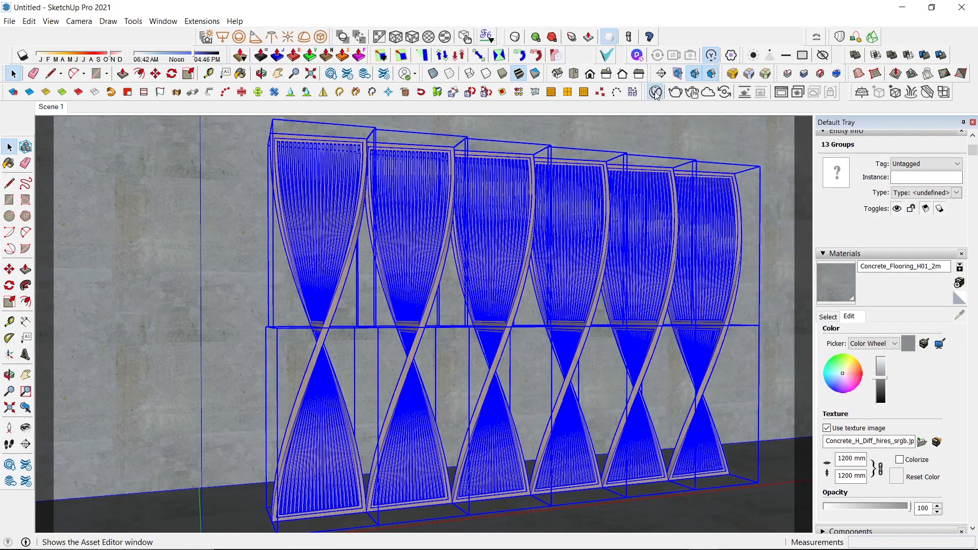
left_click(655, 93)
left_click(230, 116)
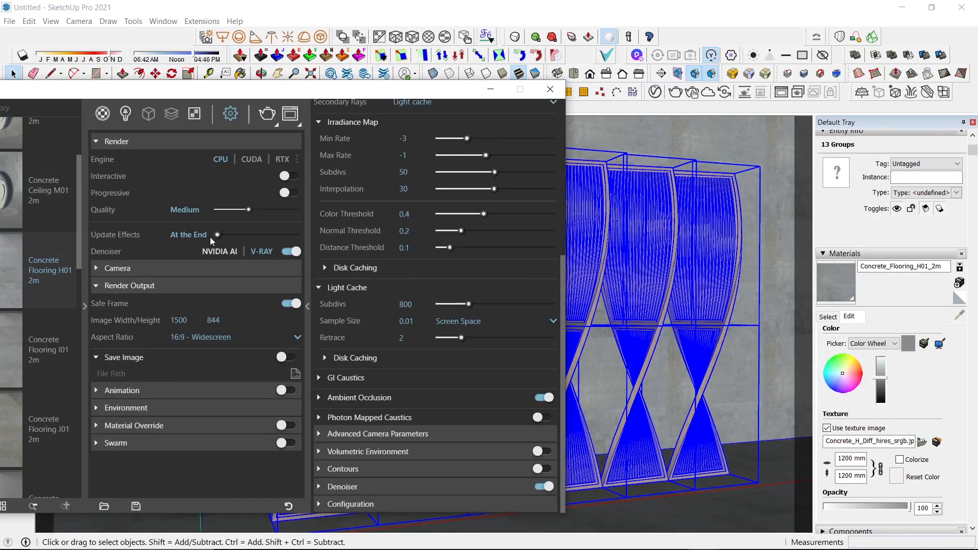
left_click(261, 210)
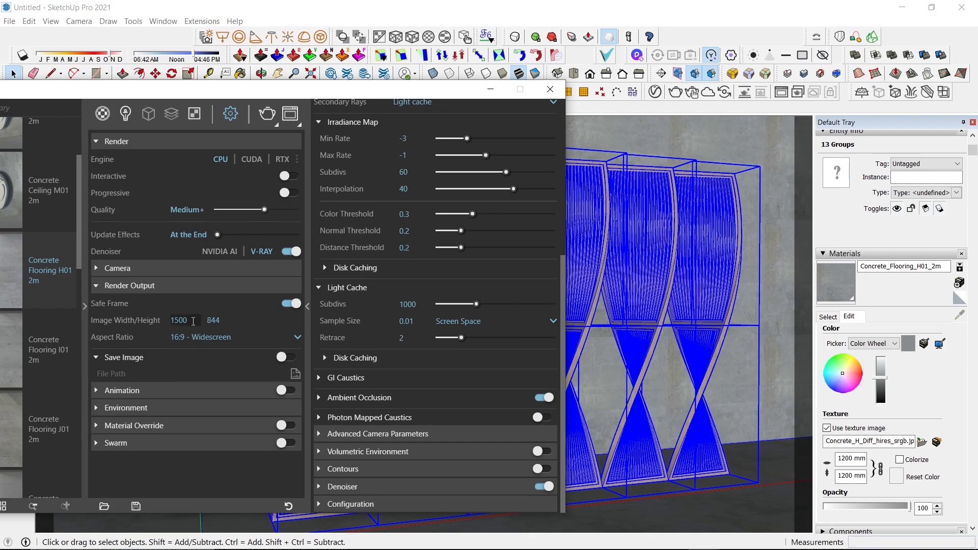
type("3000")
key("Return")
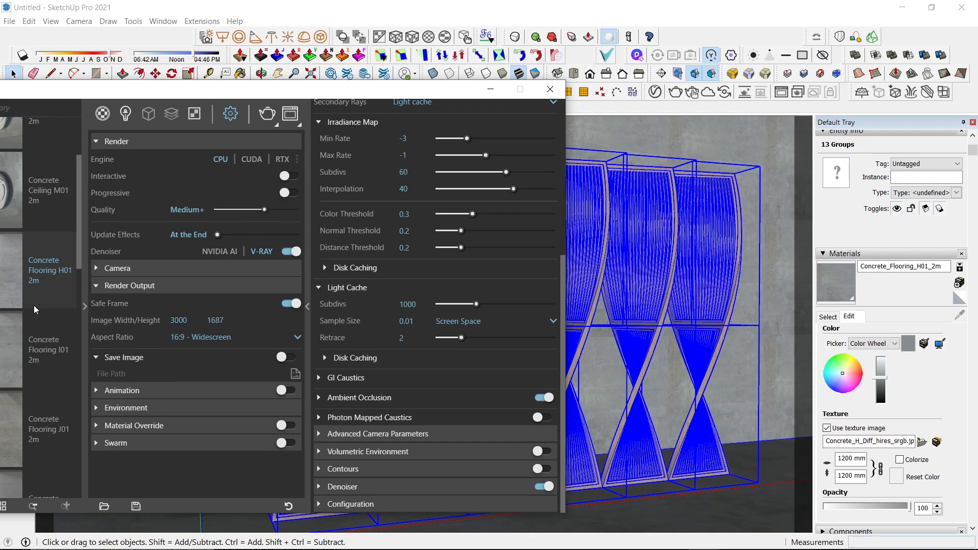
left_click(292, 115)
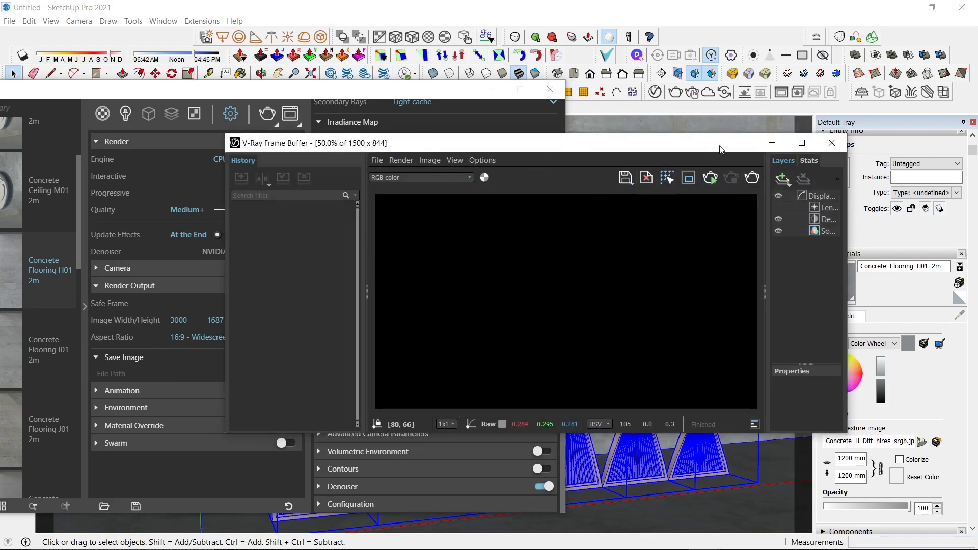
- Set the output image width to 2500 and render the partition scene to completion in the frame buffer
left_click(773, 143)
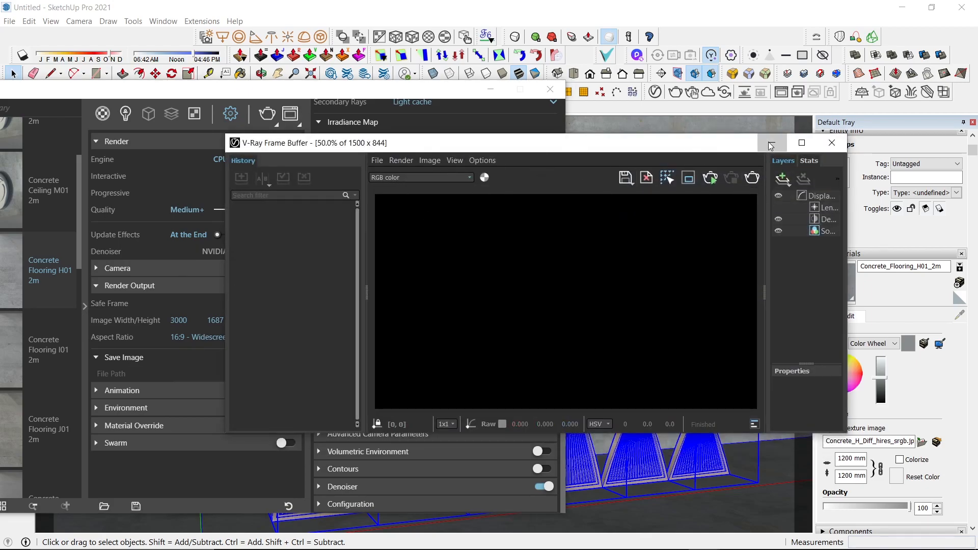
left_click_drag(192, 321, 159, 324)
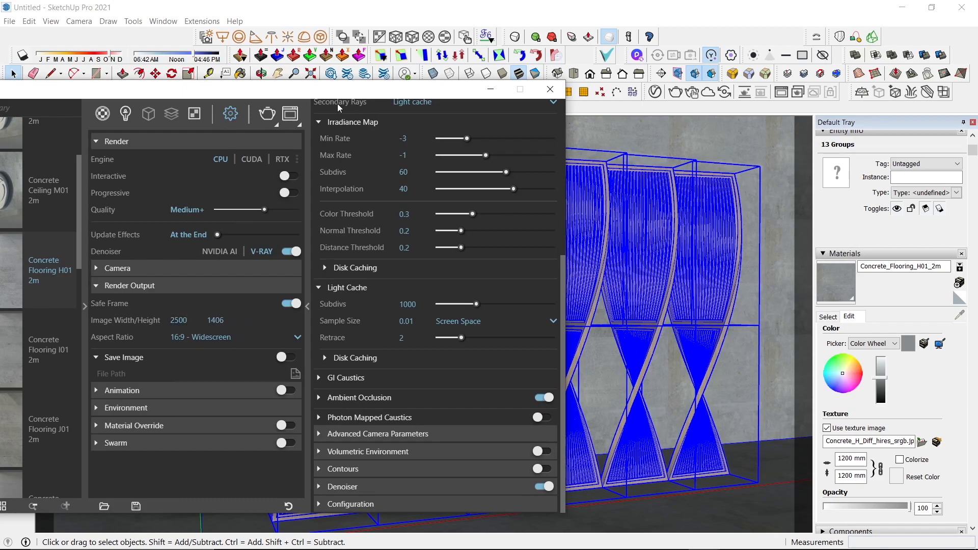
left_click(295, 116)
left_click(751, 179)
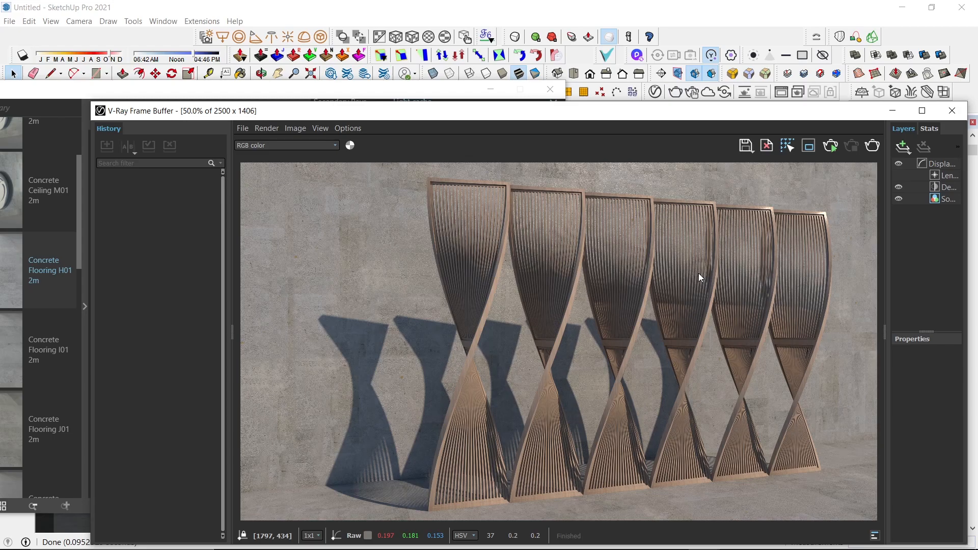
- Save the finished render to the Desktop as a JPEG image named "partitions"
left_click(744, 152)
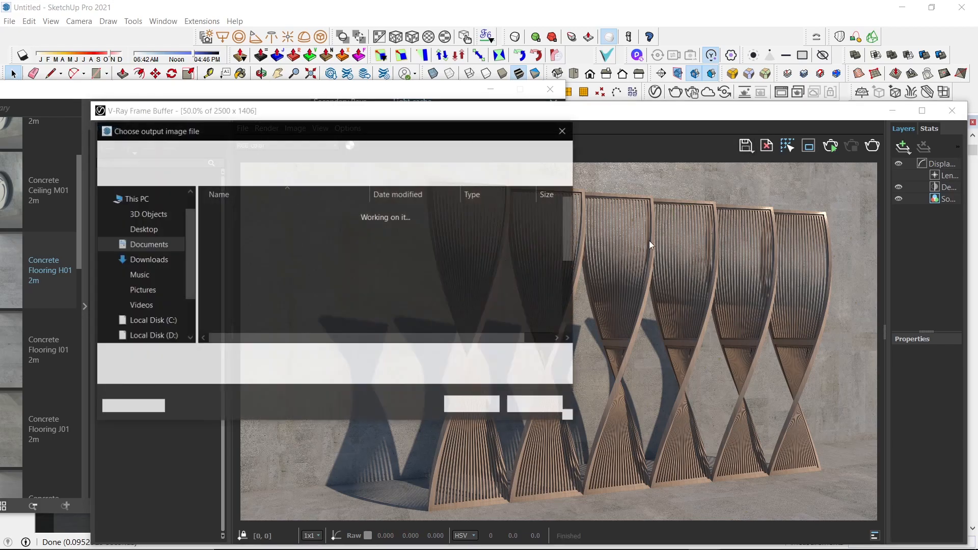
left_click(142, 229)
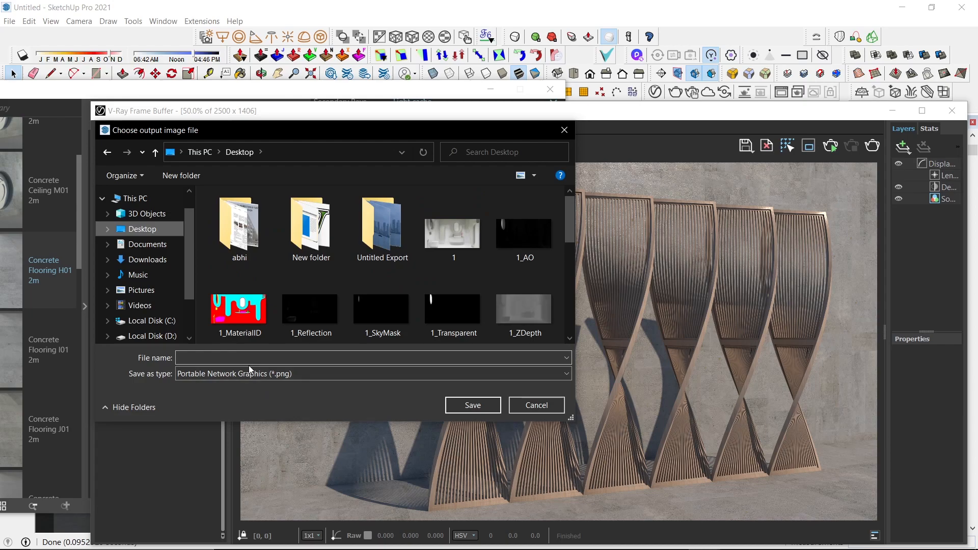
left_click(244, 375)
left_click(206, 439)
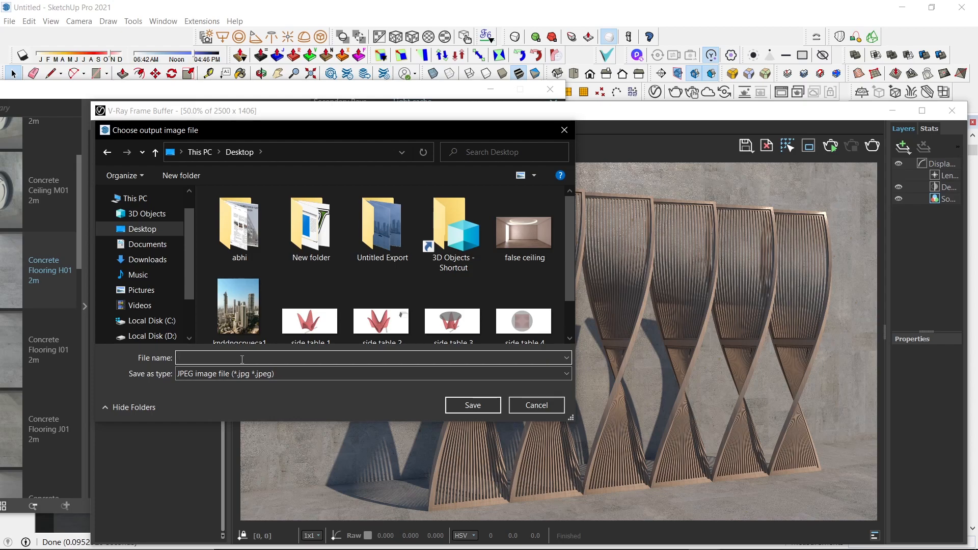
type("partitions")
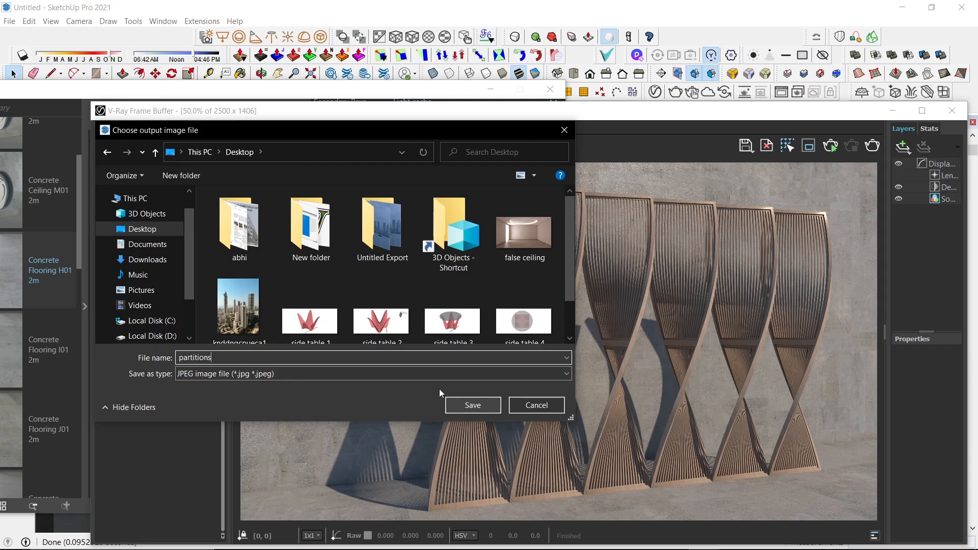
key("BackSpace")
left_click(469, 402)
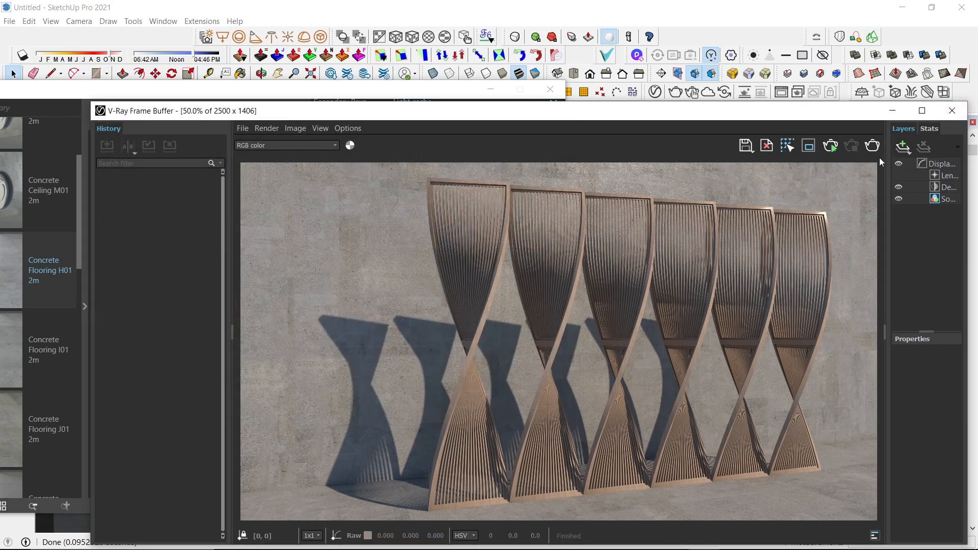